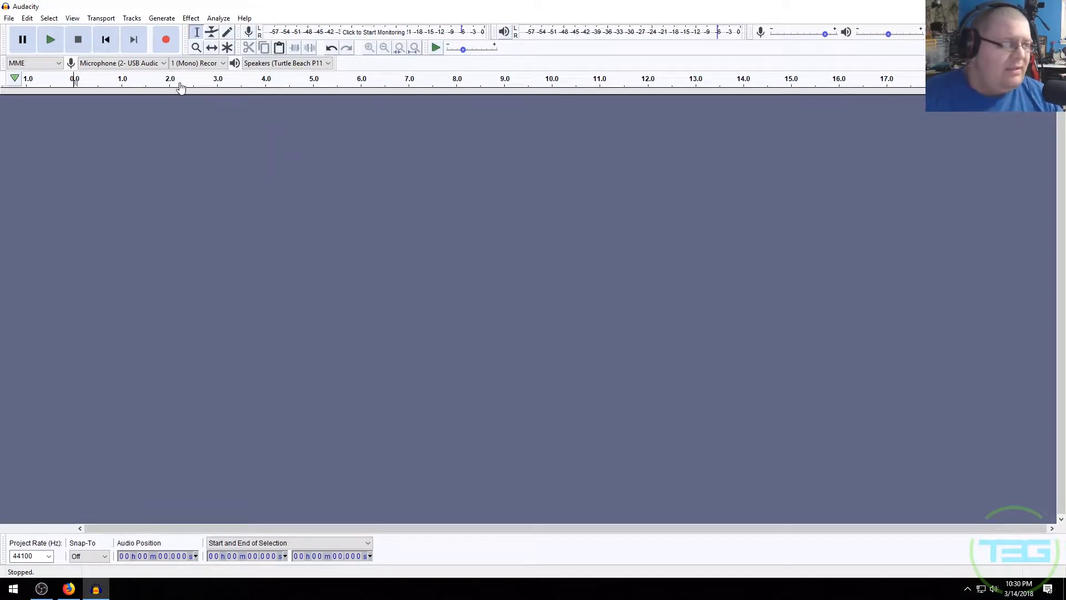
- Select the USB Audio microphone as the recording input and record a mono voice clip
left_click(146, 63)
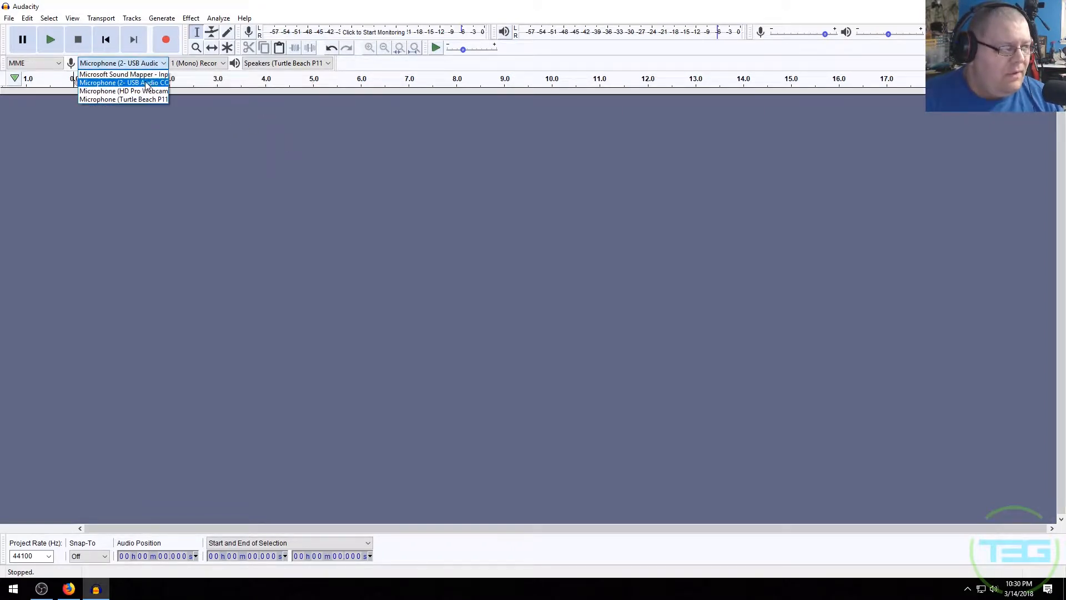
left_click(138, 83)
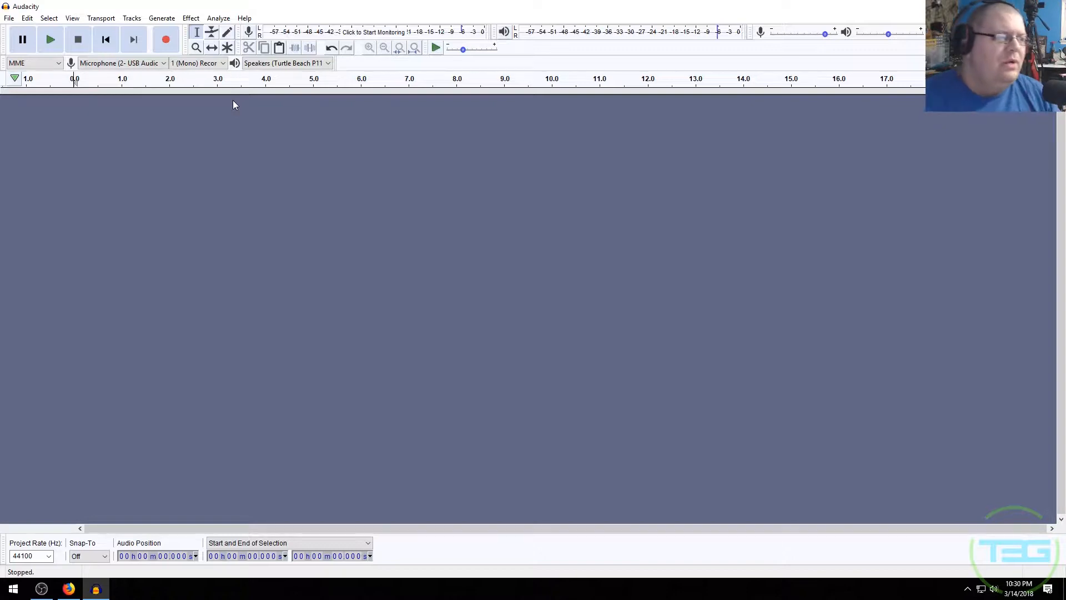
left_click(158, 48)
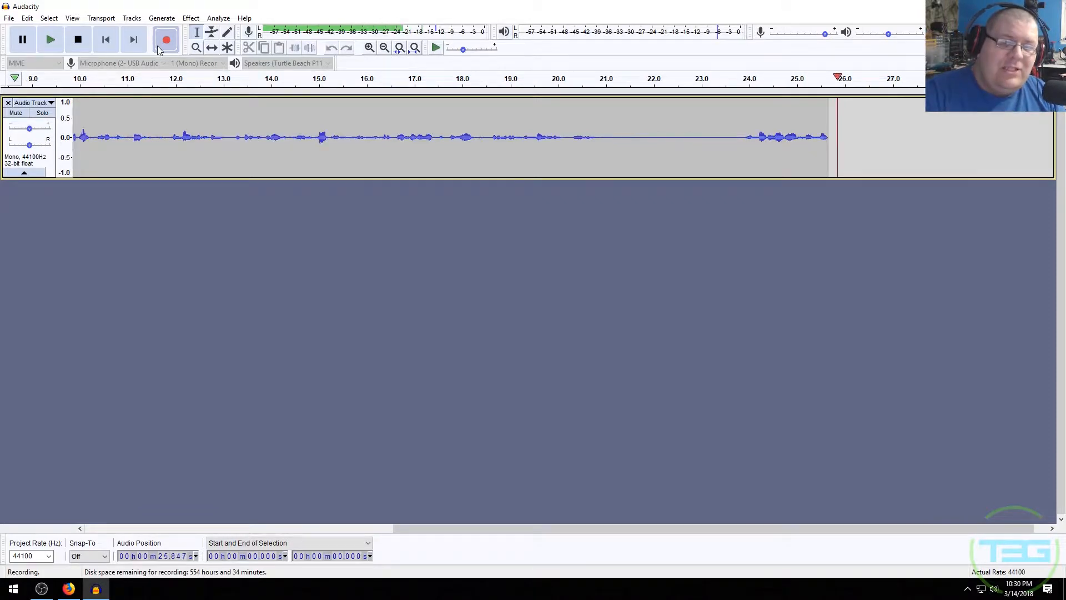
key("space")
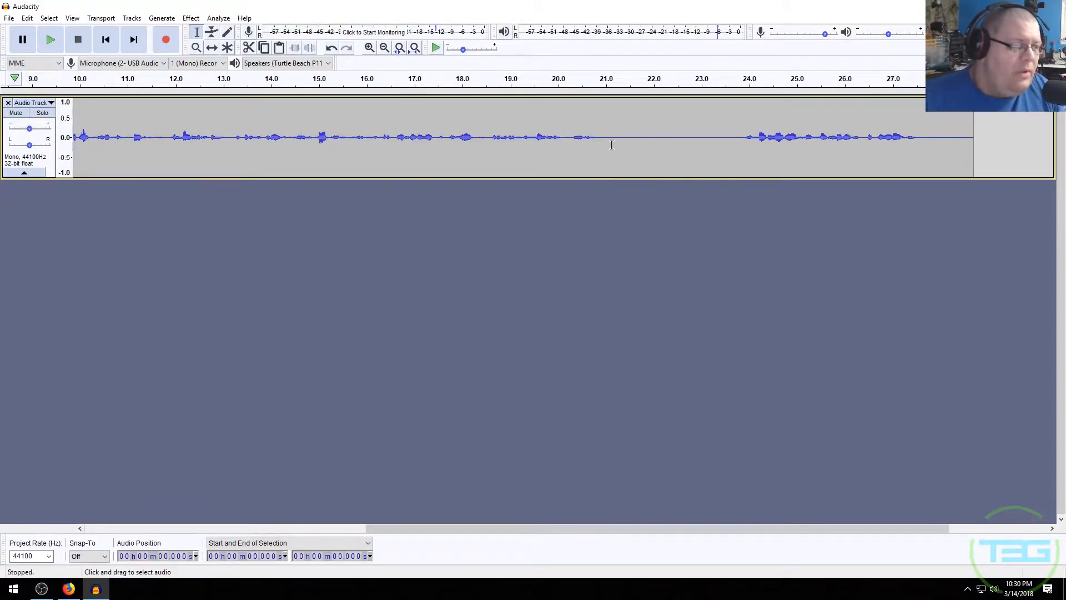
- Delete the silent gap from about 21 to 24 seconds in the recording
left_click_drag(601, 137, 744, 145)
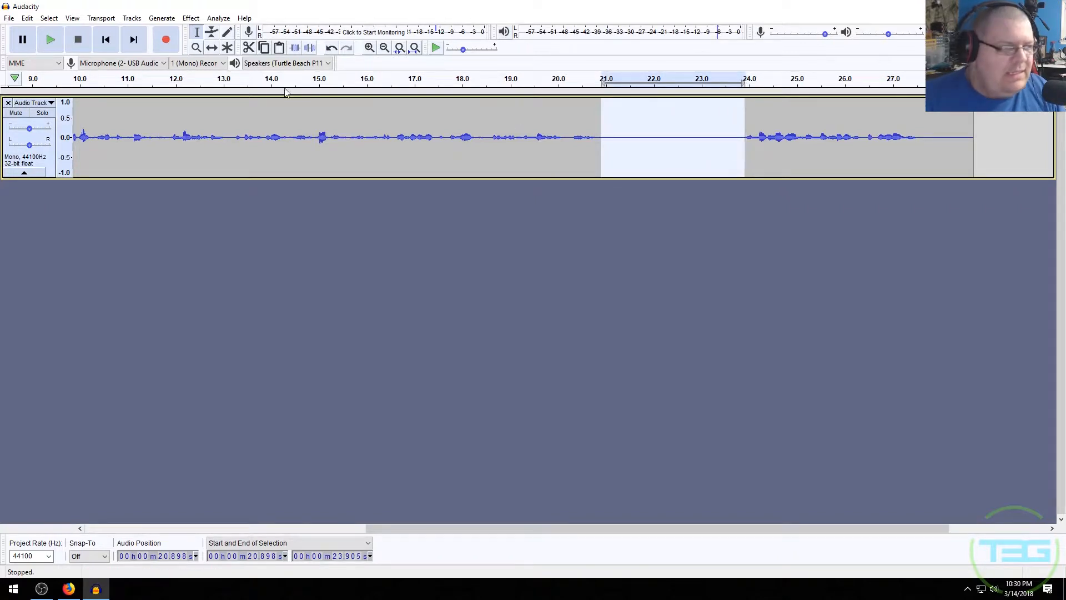
left_click_drag(601, 137, 742, 139)
key("Delete")
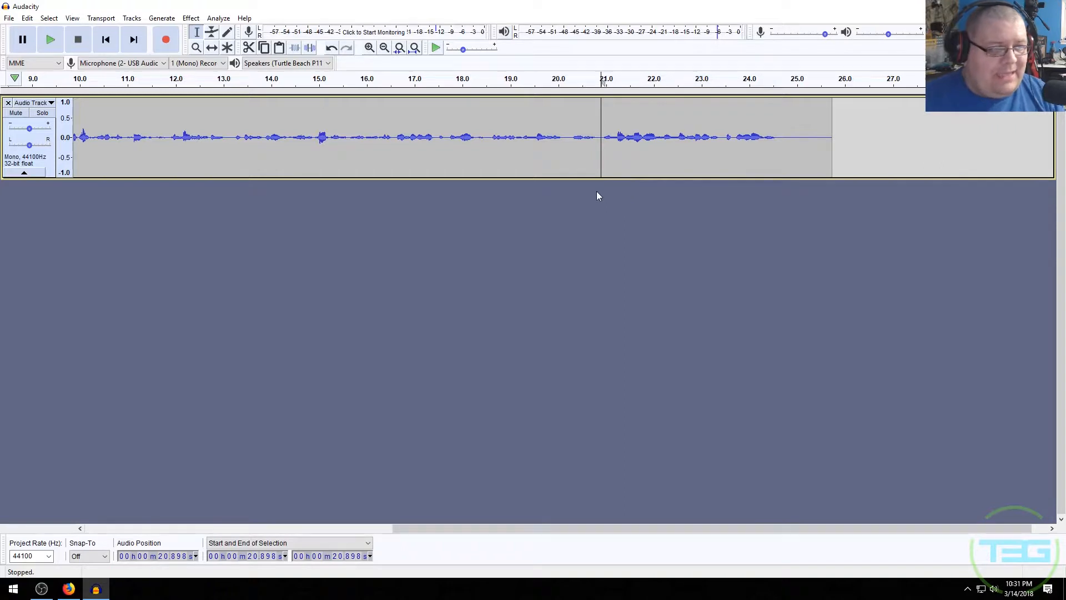
- Delete a small sliver of audio at about 20.8 seconds
left_click_drag(595, 140, 602, 140)
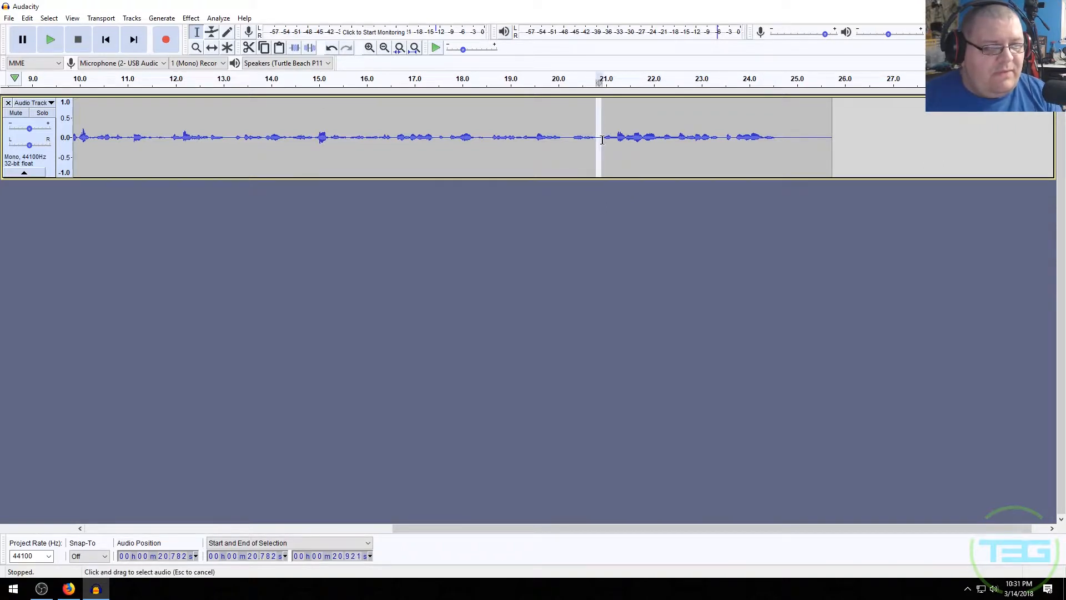
key("Delete")
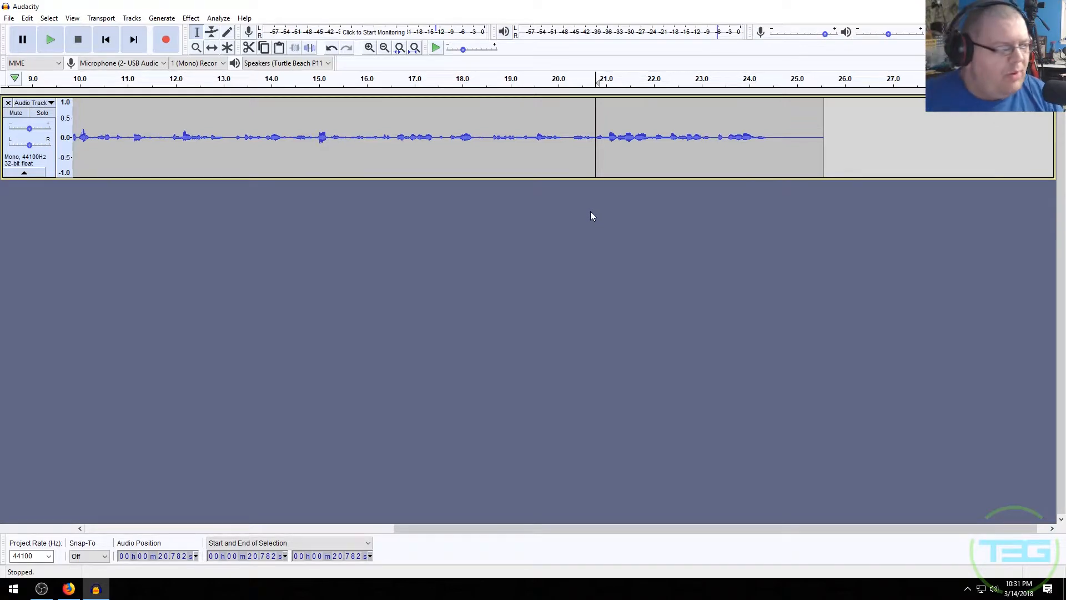
- Delete the section from about 16.6 to 18.3 seconds
left_click_drag(570, 143, 562, 164)
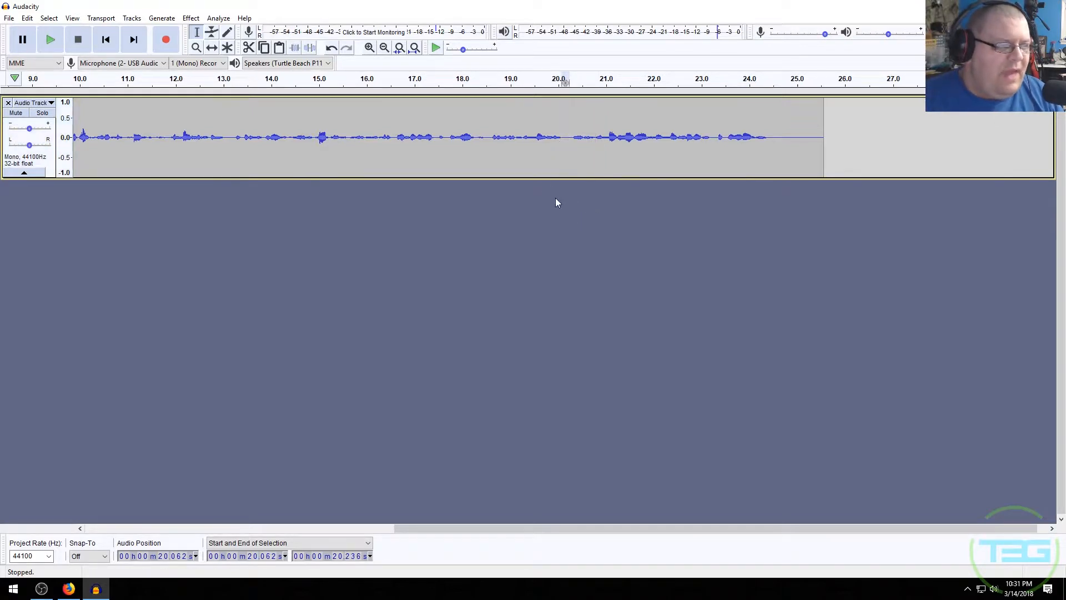
left_click_drag(398, 142, 477, 149)
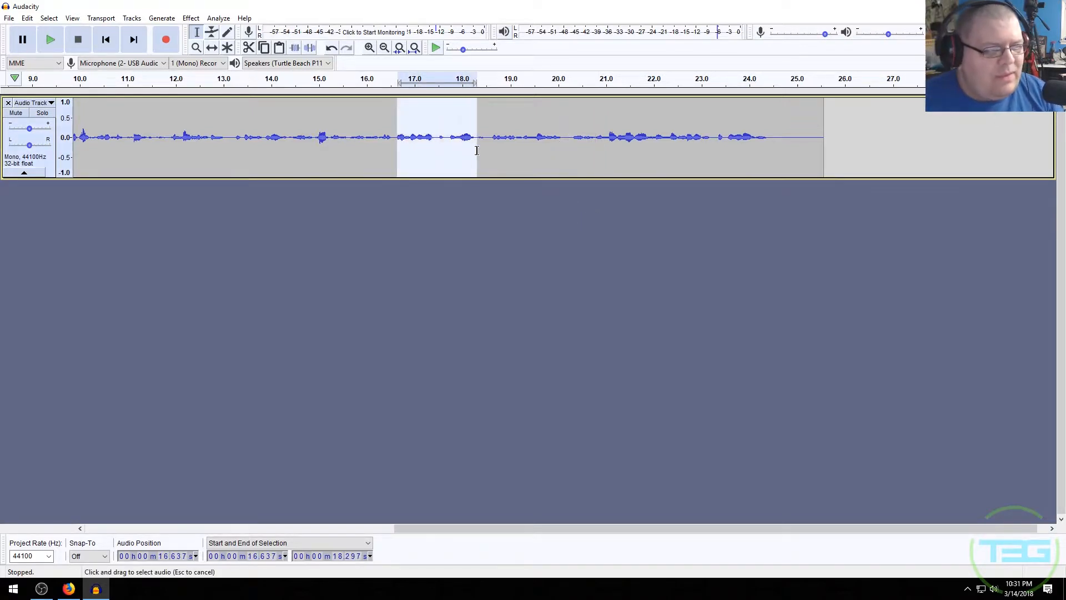
key("Delete")
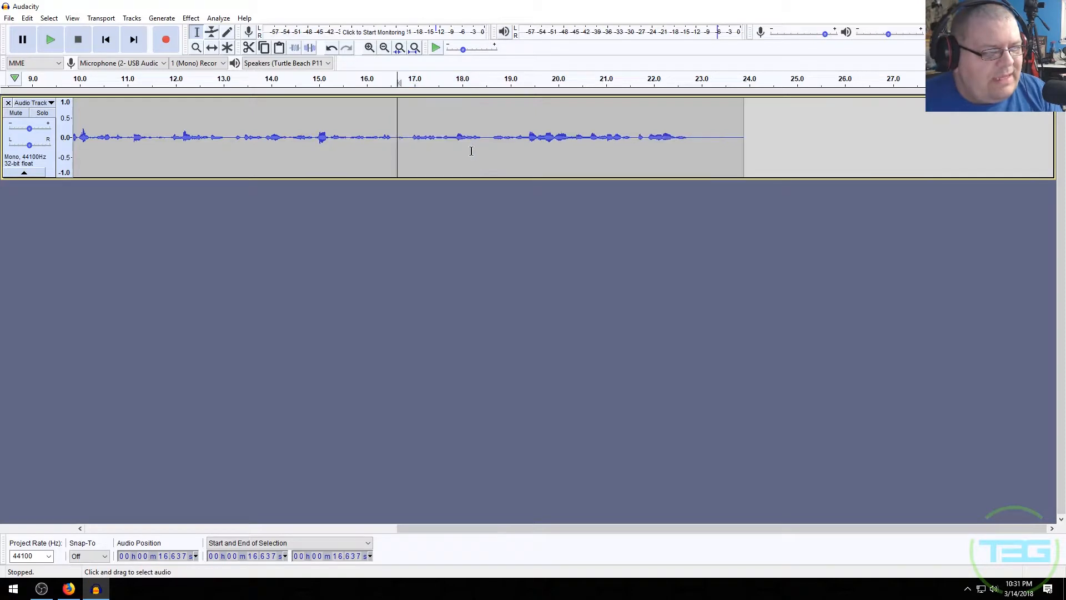
- Zoom in and out on the waveform to inspect the cut point near 17.36 seconds
left_click(432, 133)
scroll(437, 137, "up", 8)
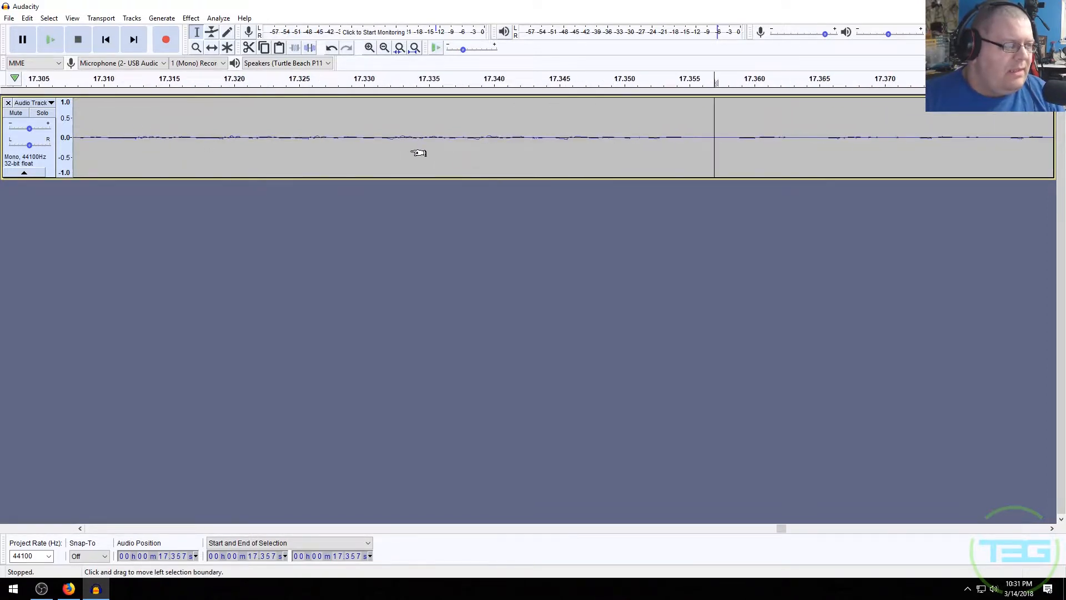
scroll(418, 153, "down", 1)
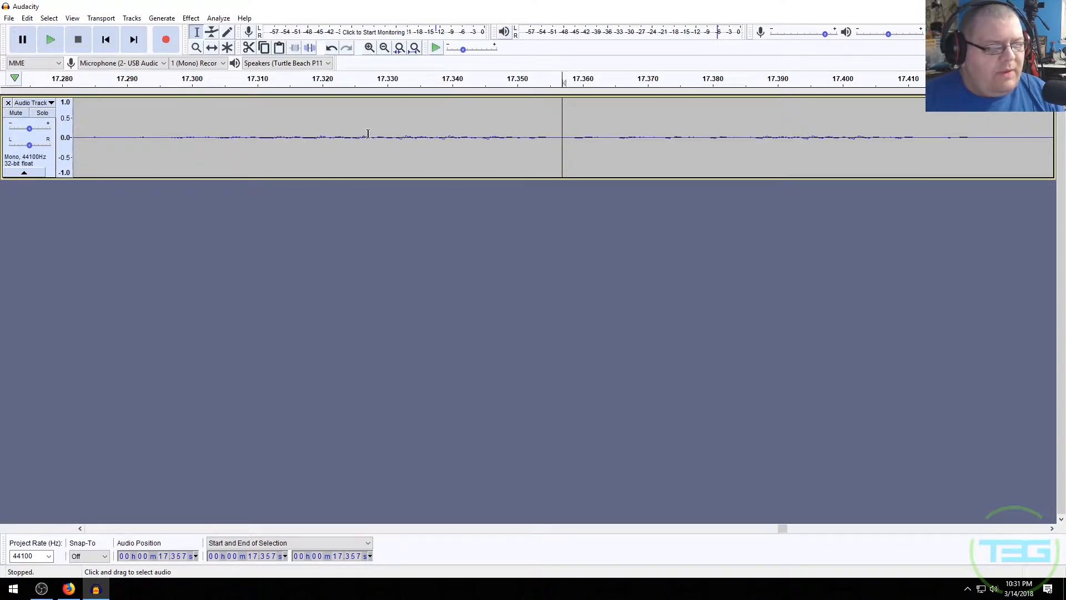
scroll(454, 148, "down", 1)
scroll(456, 148, "down", 8)
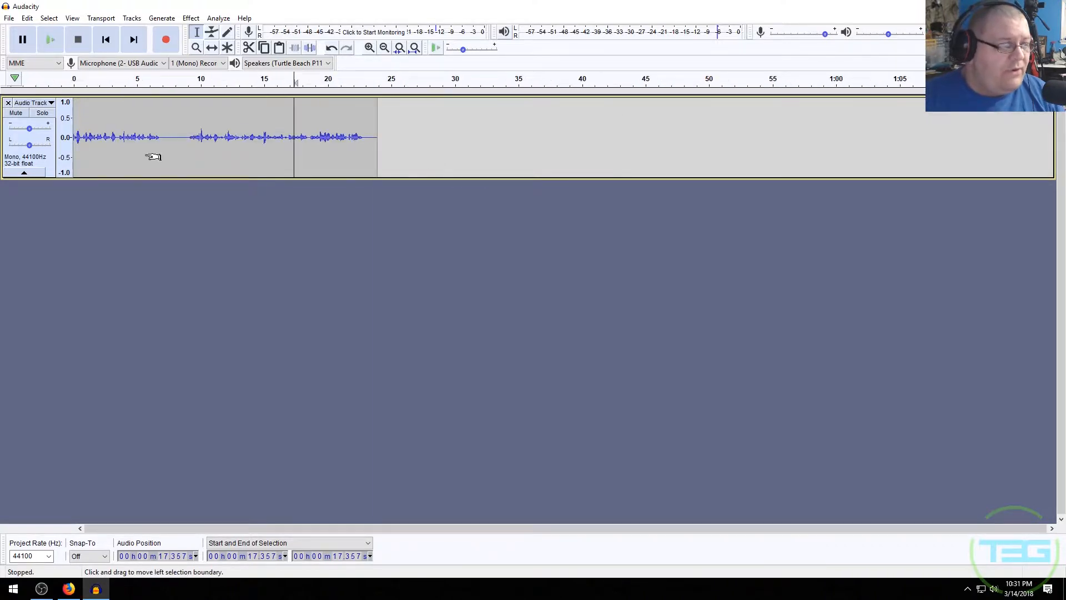
scroll(170, 142, "up", 3)
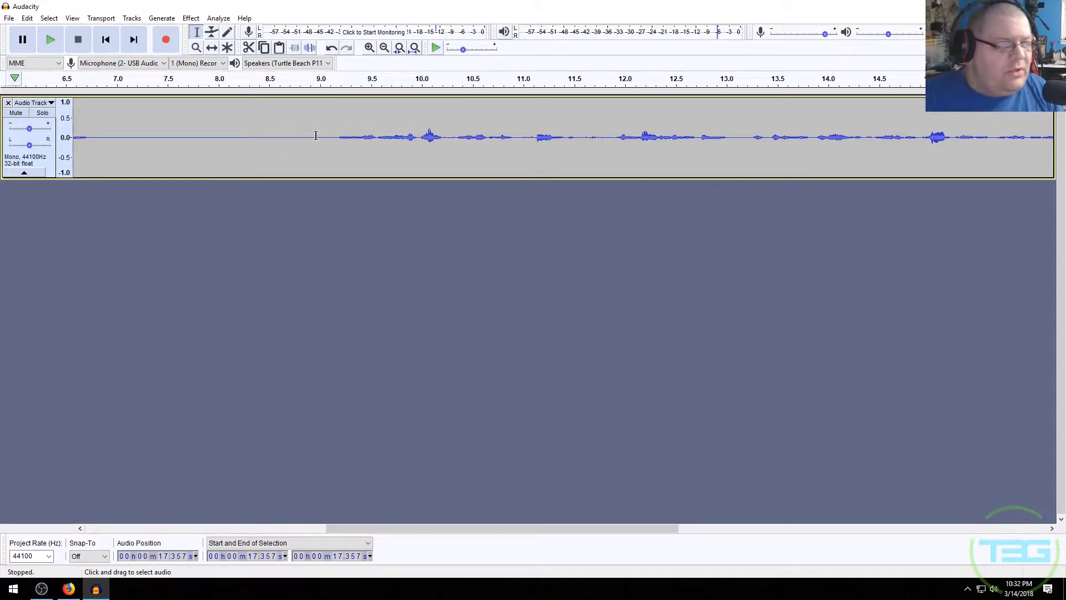
left_click(211, 138)
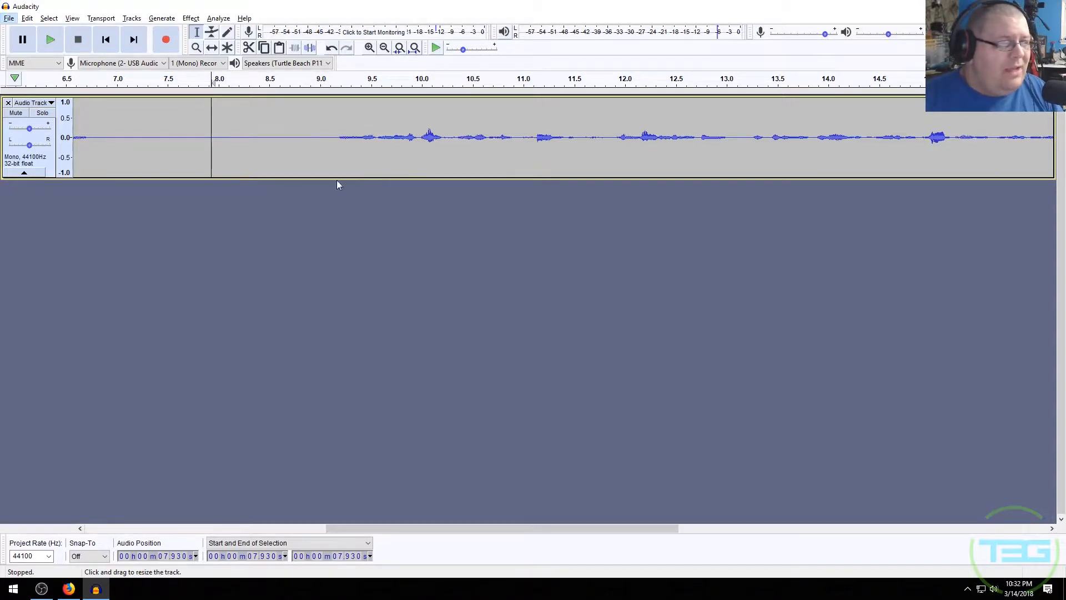
left_click(295, 151)
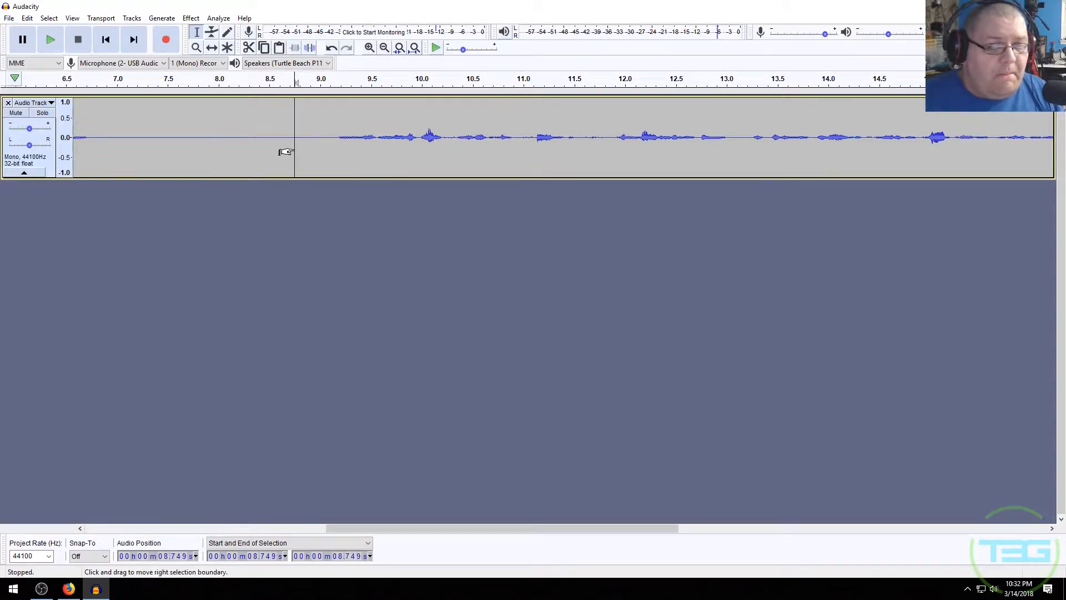
left_click(7, 20)
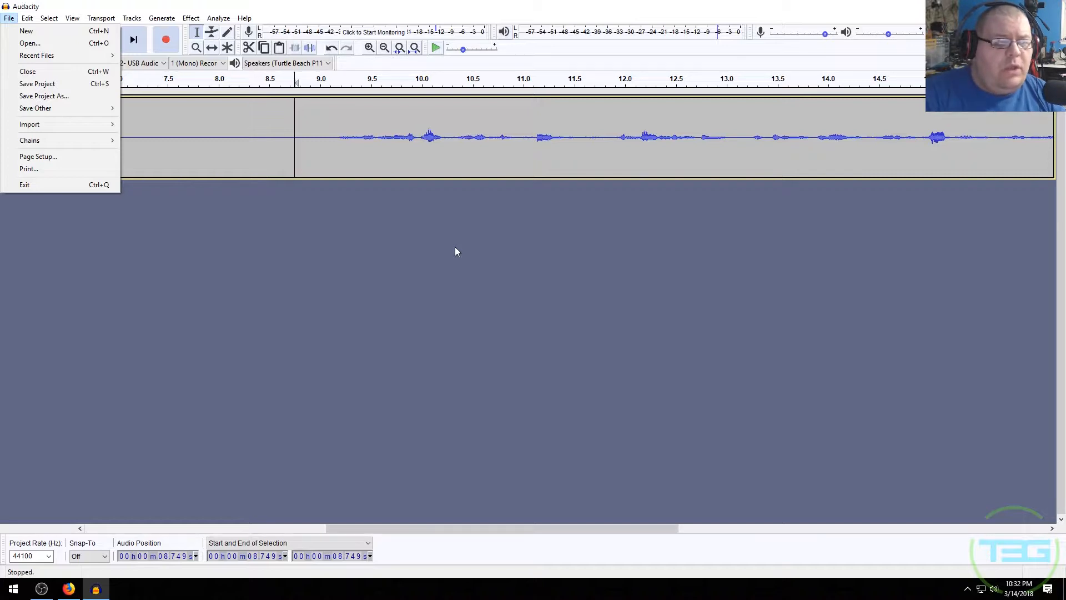
left_click(428, 213)
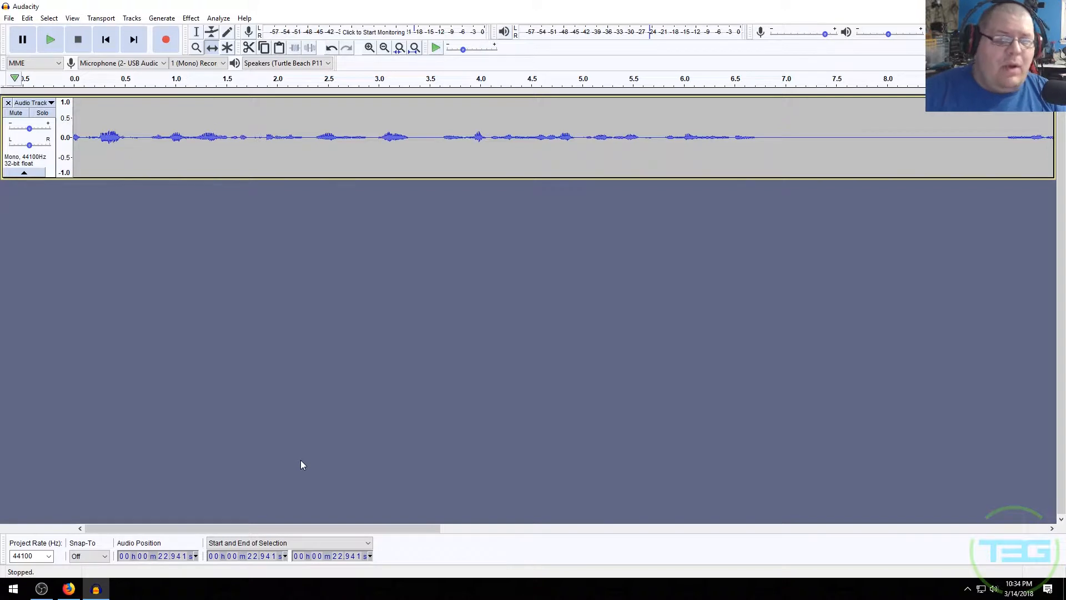
- Add a new mono track below the existing audio track
left_click(136, 18)
mouse_move(160, 34)
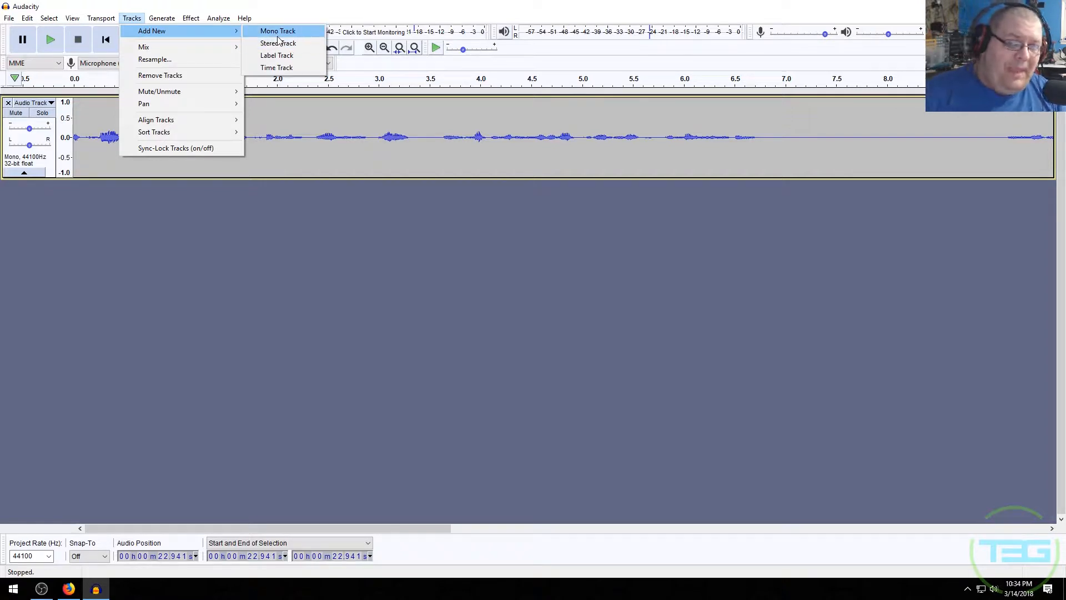
left_click(277, 36)
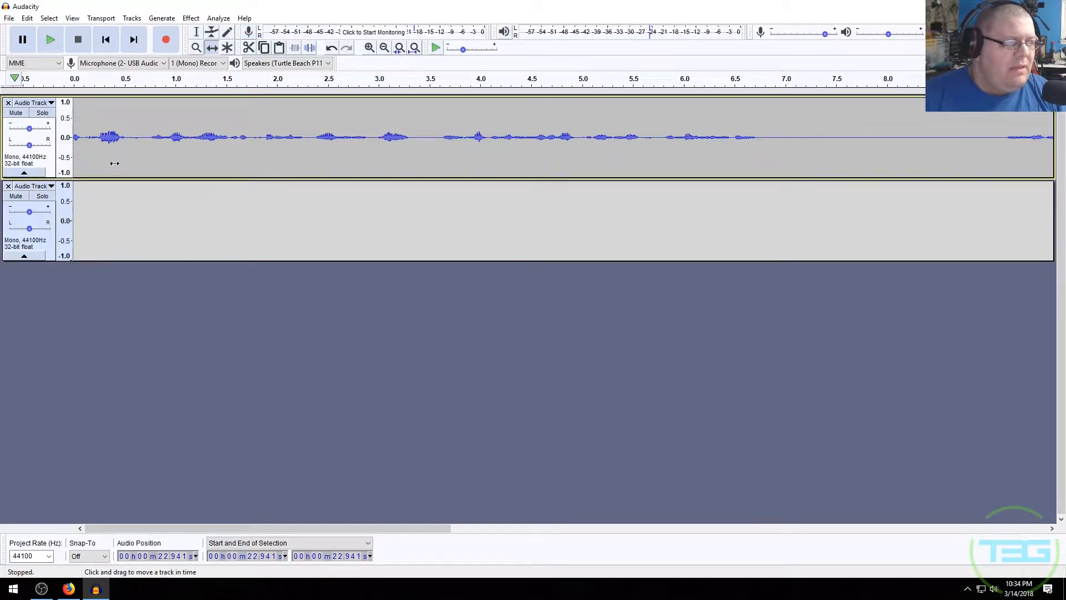
- Select the new empty track and record a second voice clip into it
left_click(134, 117)
left_click(164, 210)
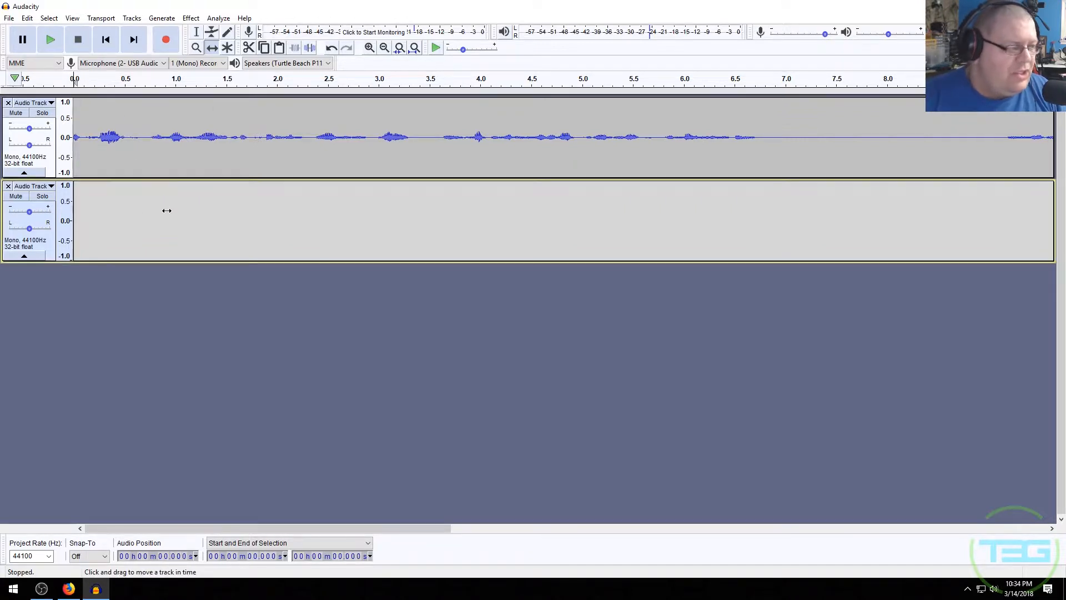
left_click(174, 47)
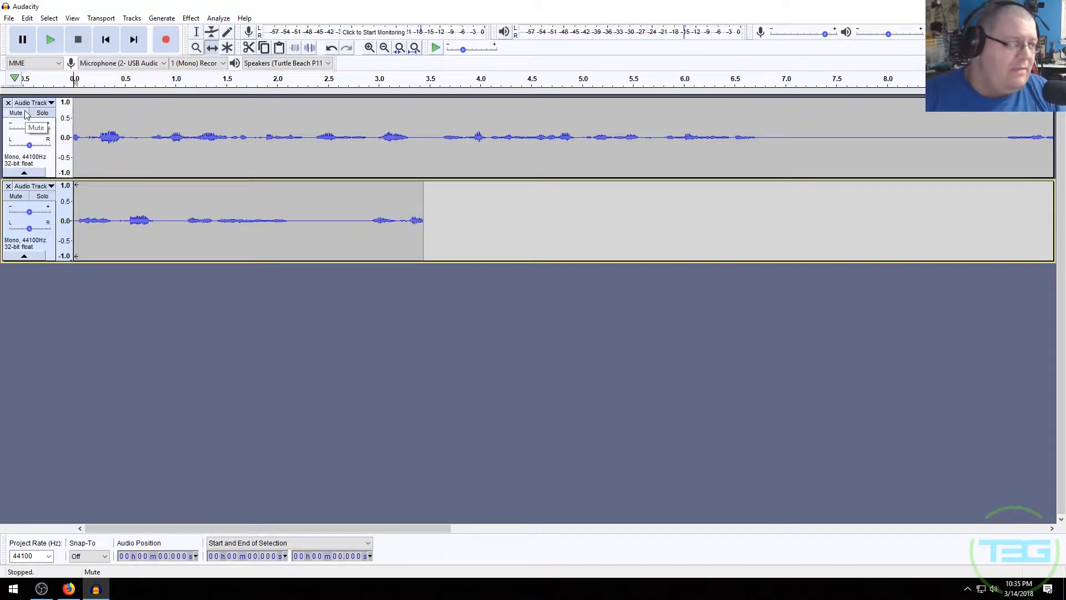
- Mute the original track and slide the new clip so it starts at about 6.8 seconds
left_click(15, 113)
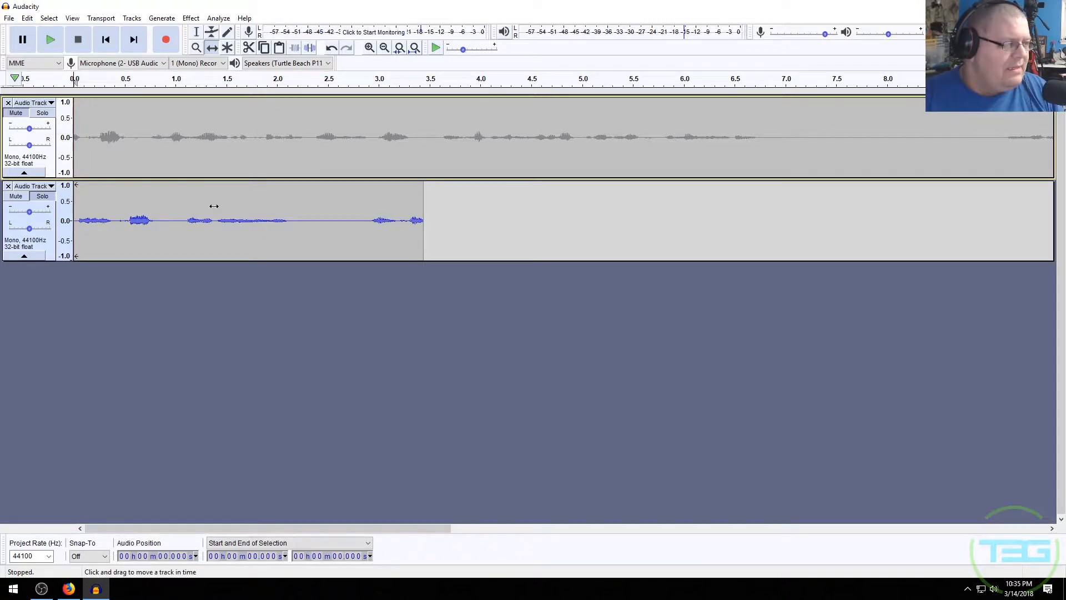
left_click(342, 201)
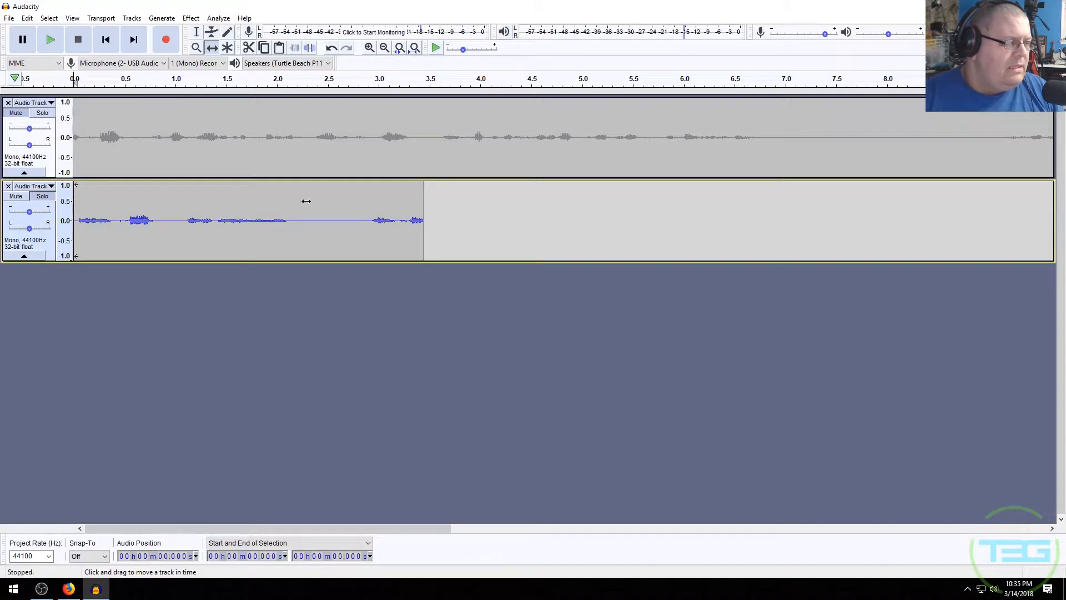
left_click_drag(305, 201, 822, 181)
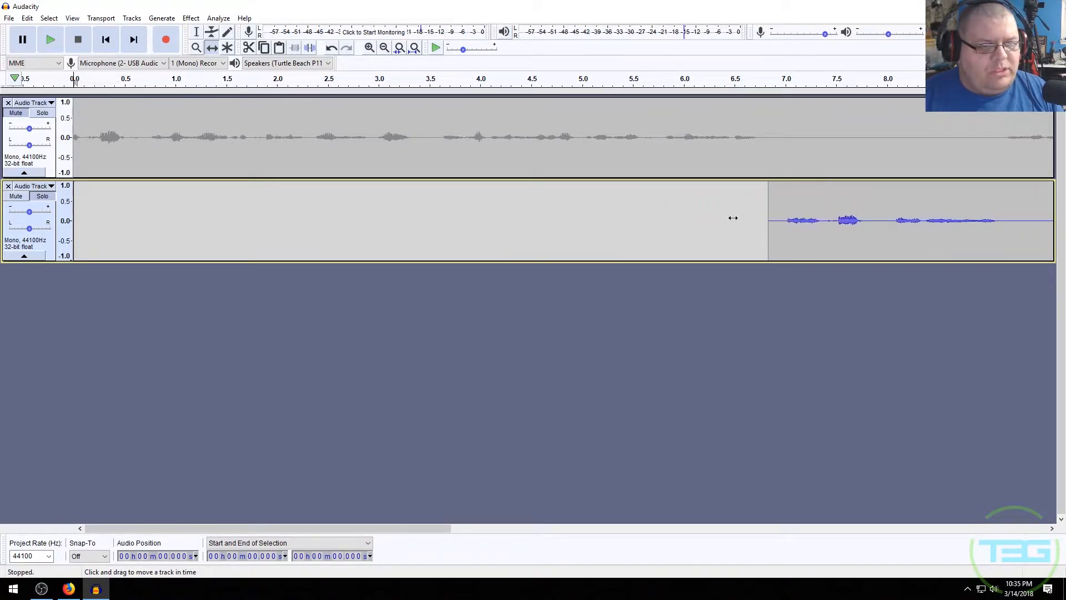
- Turn solo off and play both tracks back from about 6.3 seconds
left_click(43, 196)
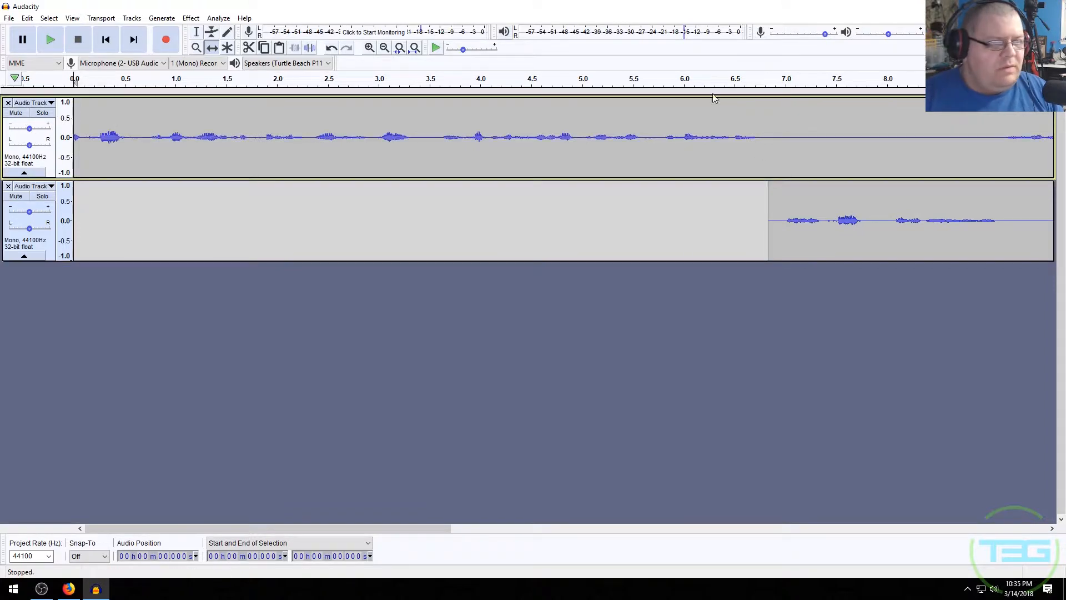
left_click(713, 76)
key("space")
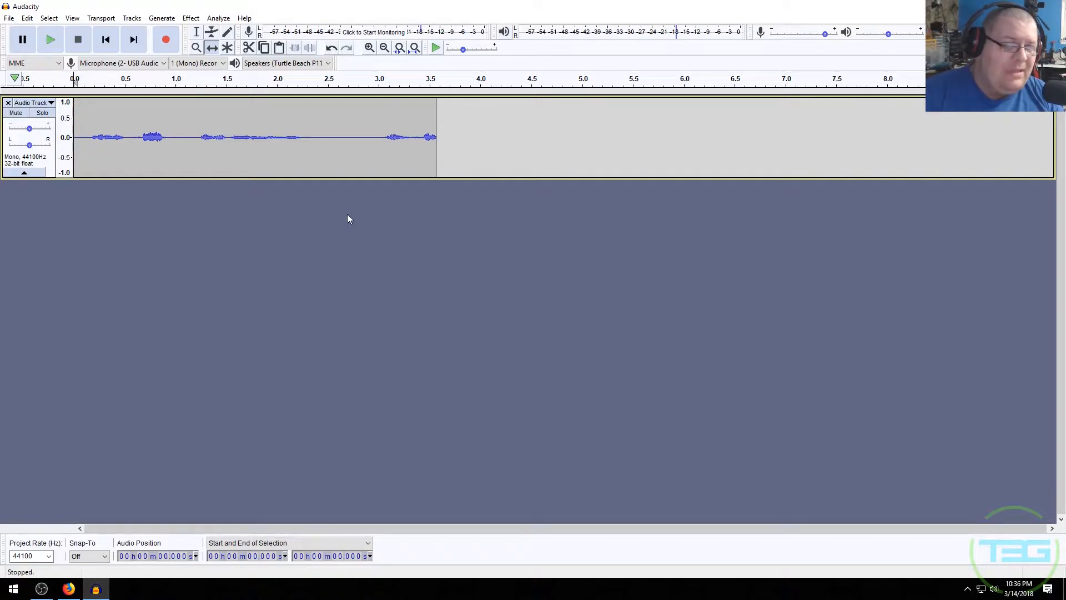
- Export the audio as untitled.mp3 to the 10 MuLab folder and cancel the metadata tags editor
left_click(9, 18)
mouse_move(34, 107)
left_click(172, 109)
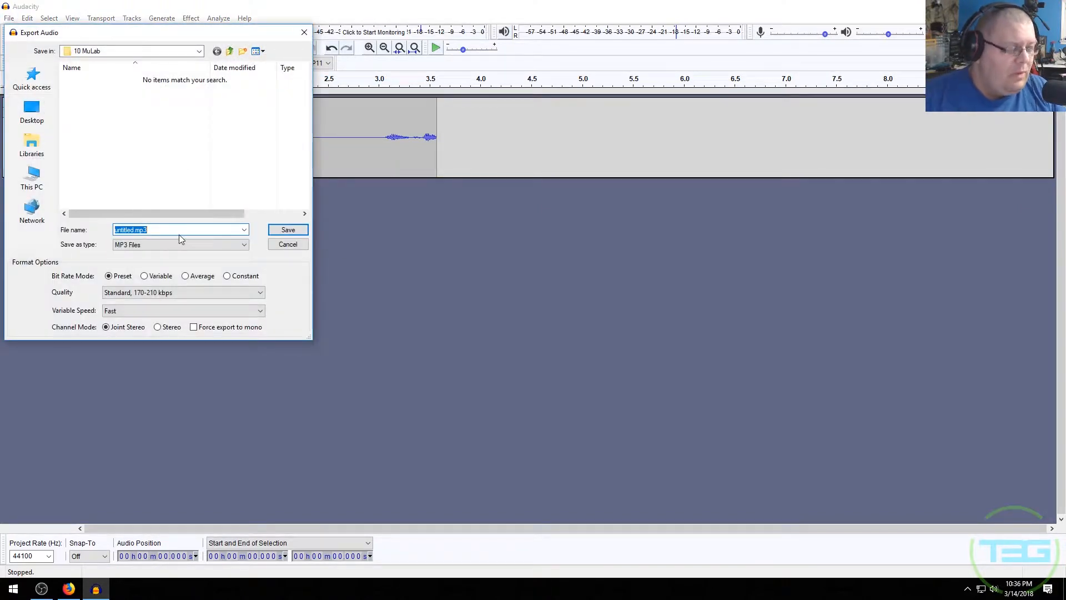
key("Return")
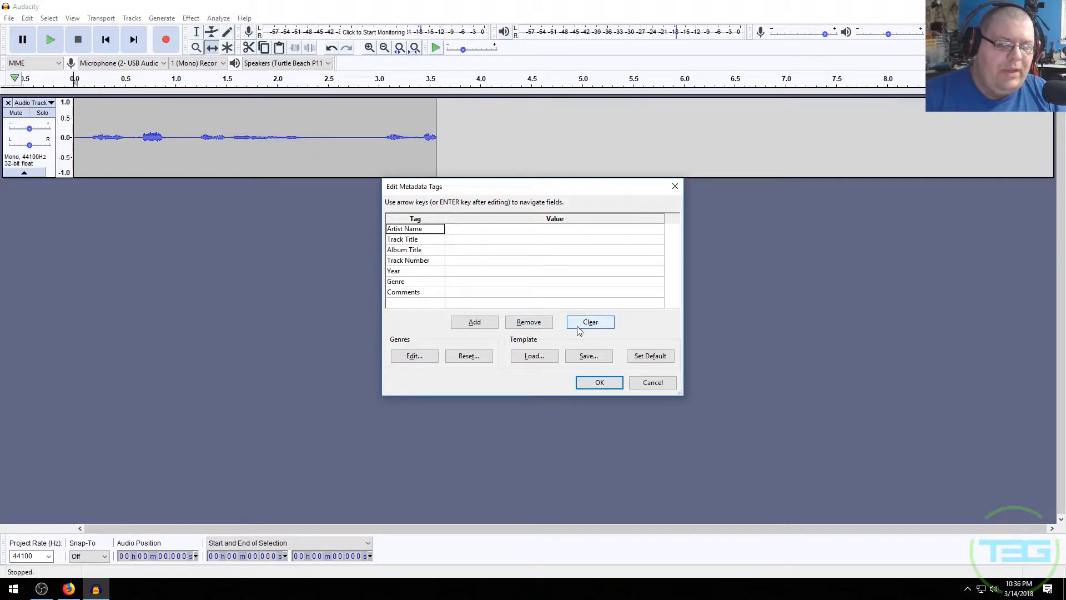
left_click(664, 387)
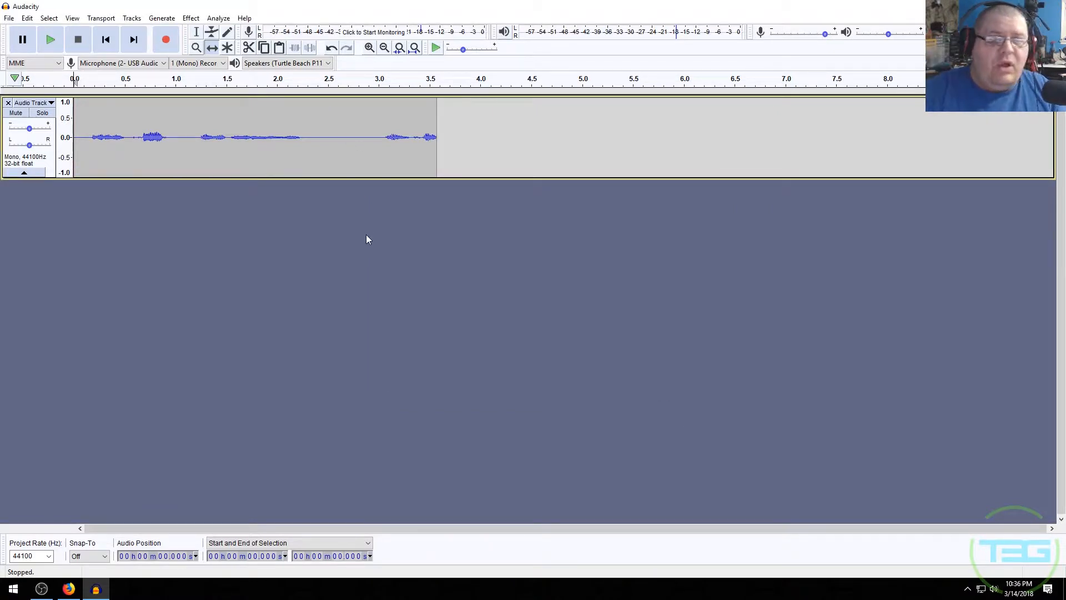
- Open the Export Audio command from the Save Other options
left_click(9, 17)
mouse_move(101, 114)
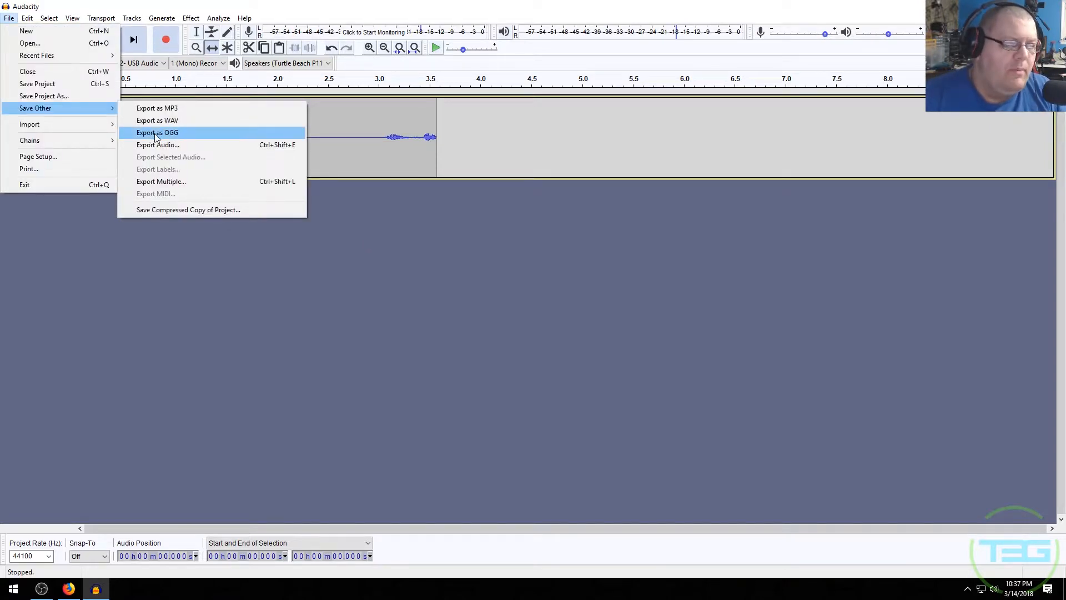
left_click(203, 143)
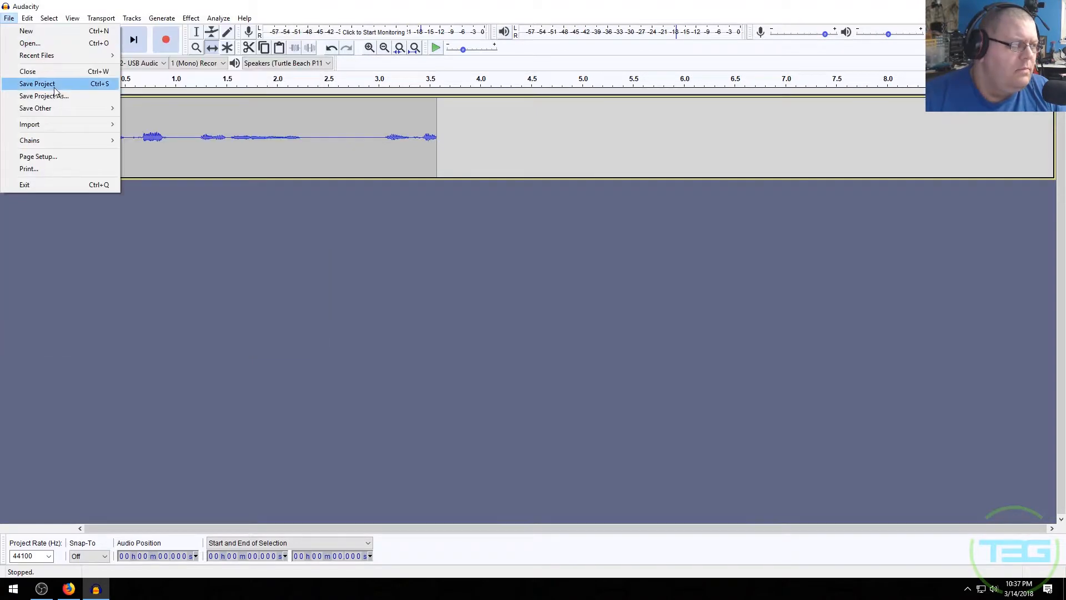
- Try to export multiple audio files from the project
mouse_move(76, 110)
left_click(13, 21)
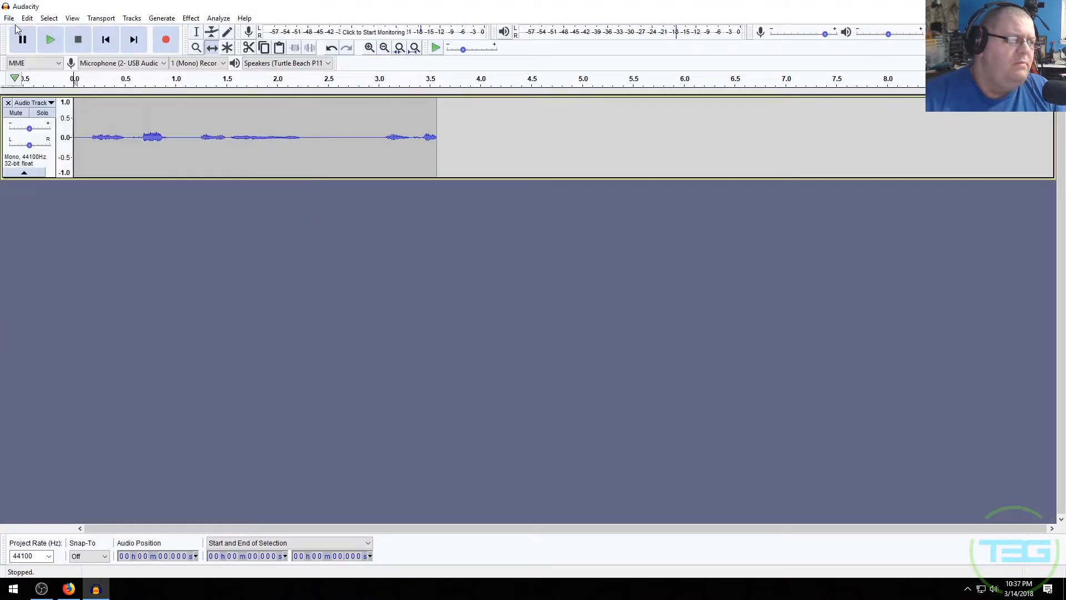
left_click(13, 21)
mouse_move(98, 109)
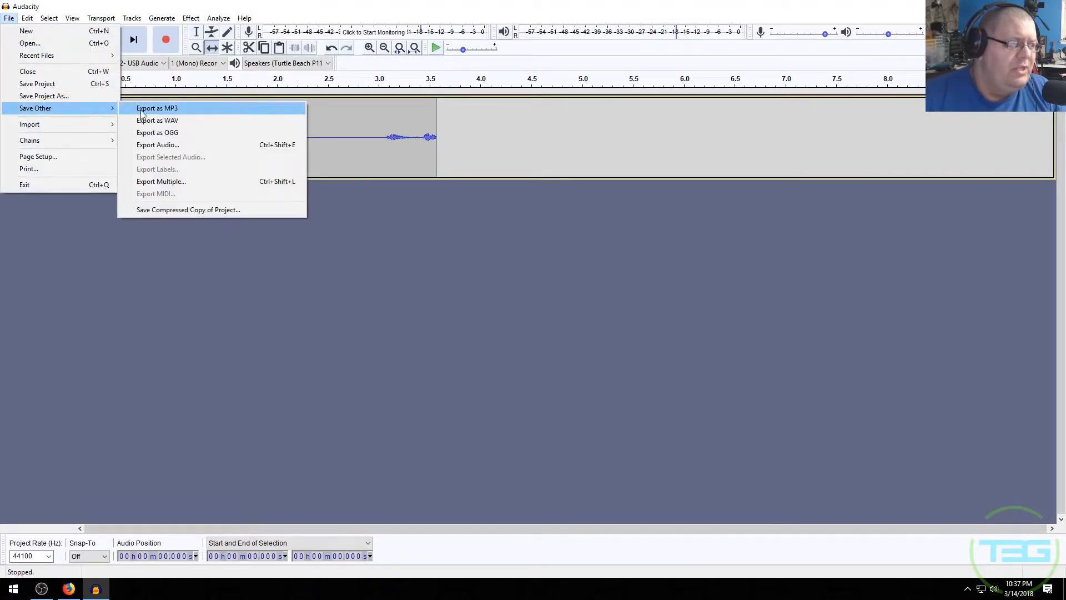
left_click(203, 183)
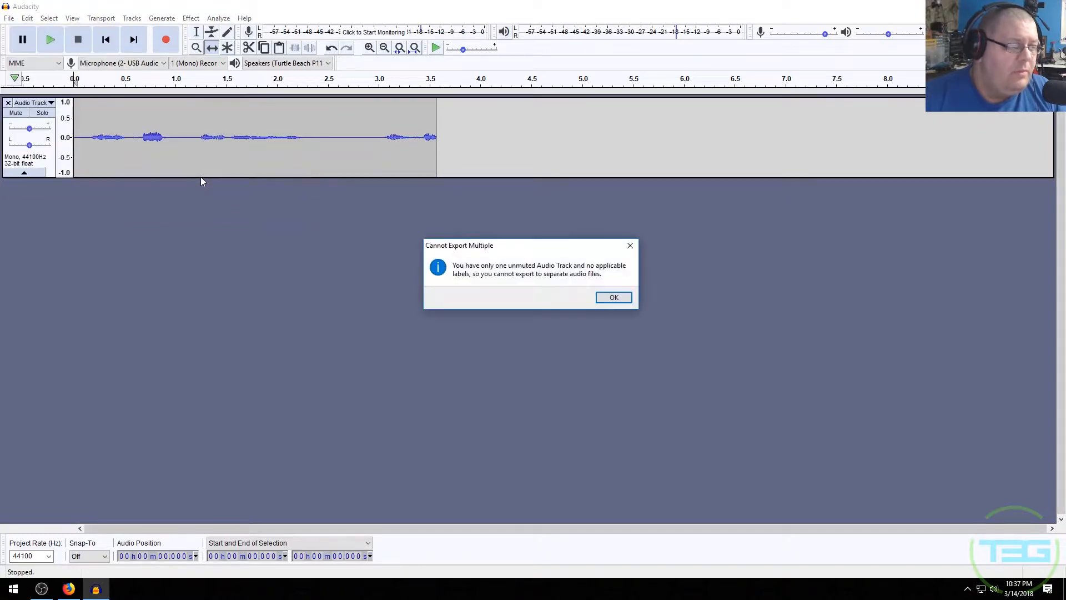
left_click(618, 301)
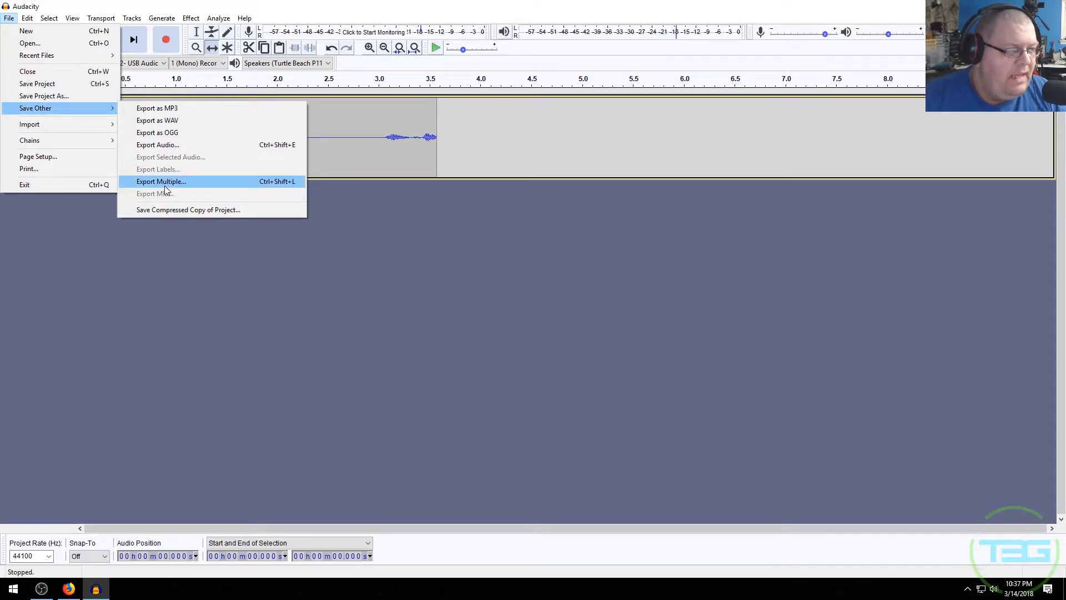
- Select about 1.7 to 2.3 seconds of the track and try to export the selected audio
left_click(248, 121)
left_click_drag(252, 125, 304, 125)
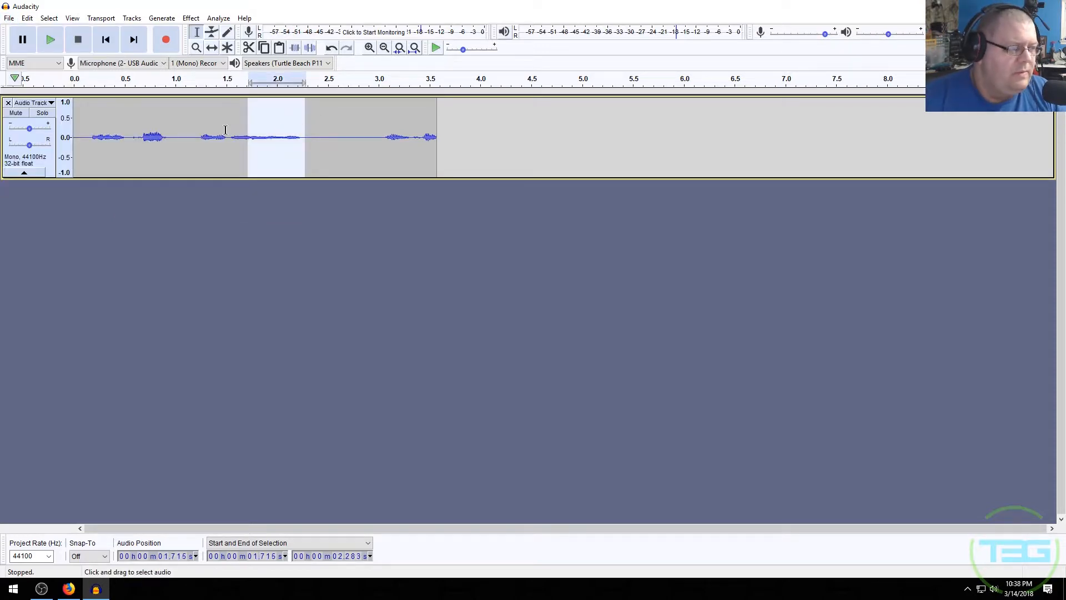
left_click(9, 18)
mouse_move(71, 109)
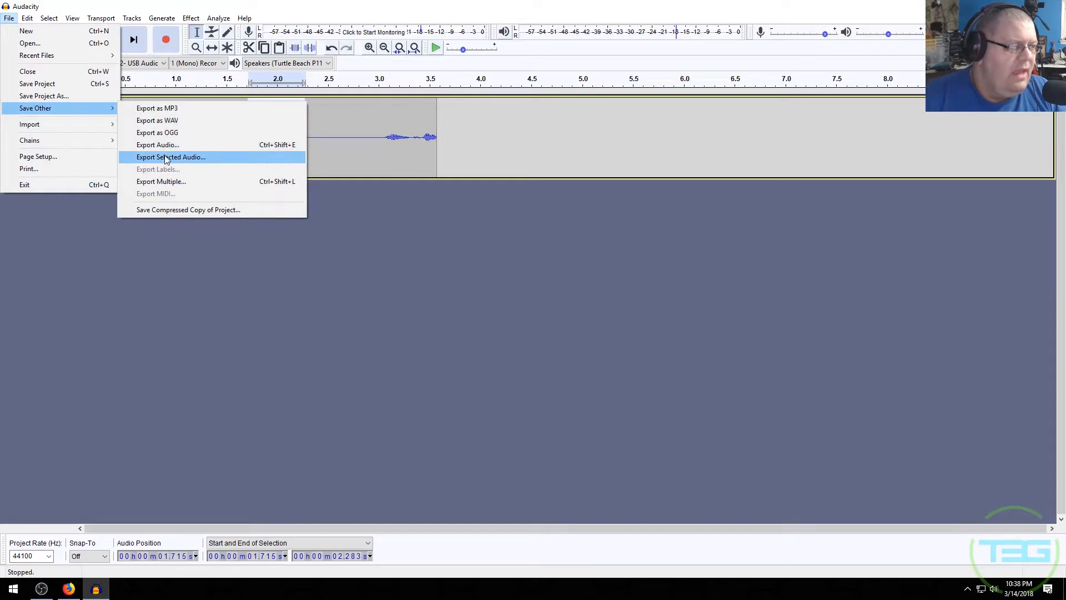
left_click(393, 233)
left_click(326, 148)
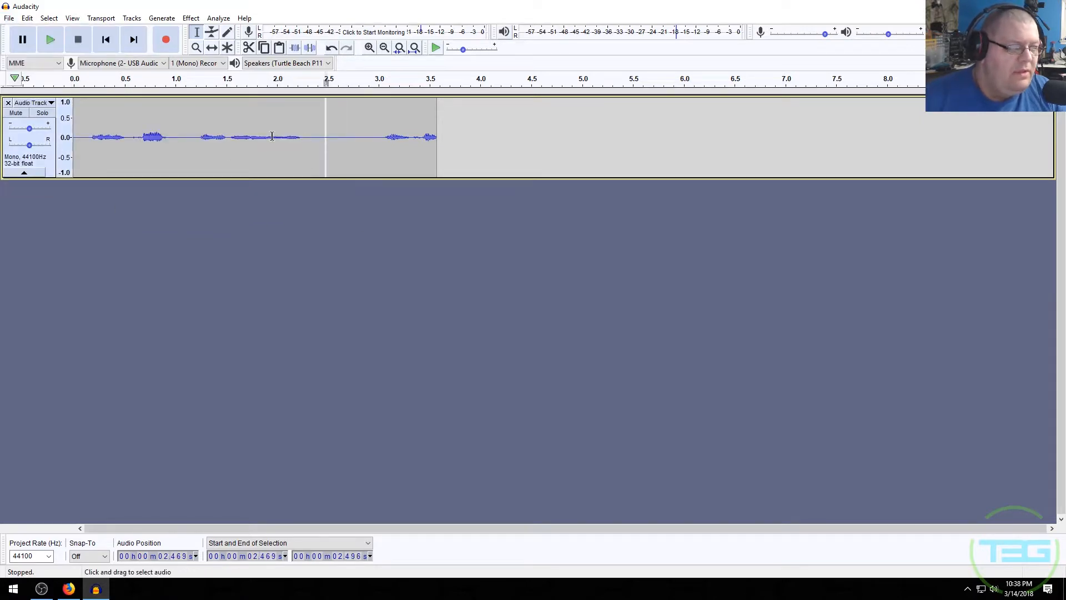
- Remove the existing track and record a new voice clip
left_click(154, 133)
key("Home")
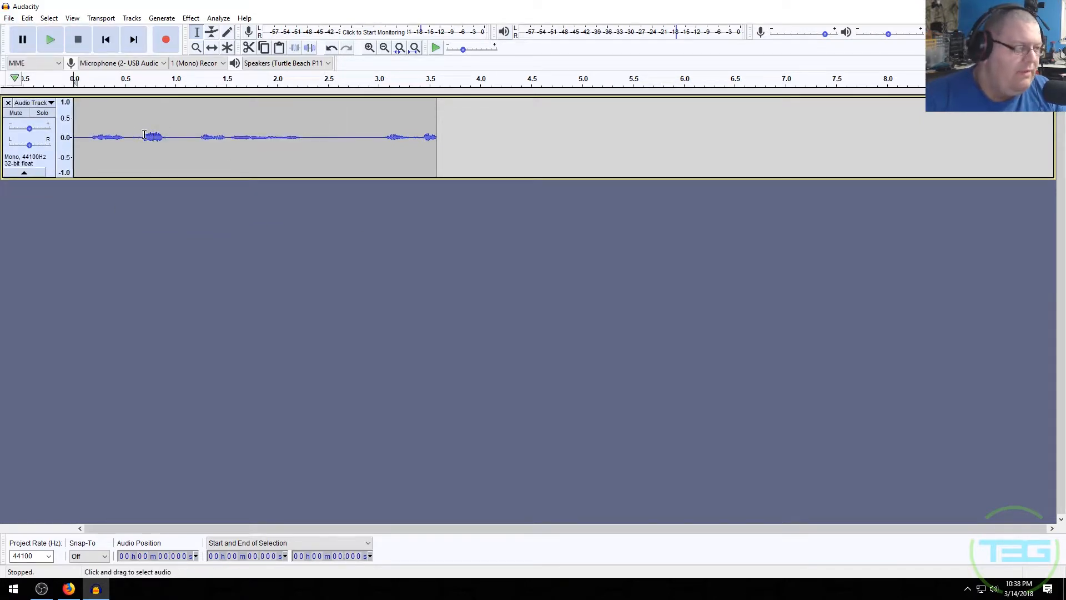
left_click(8, 102)
key("r")
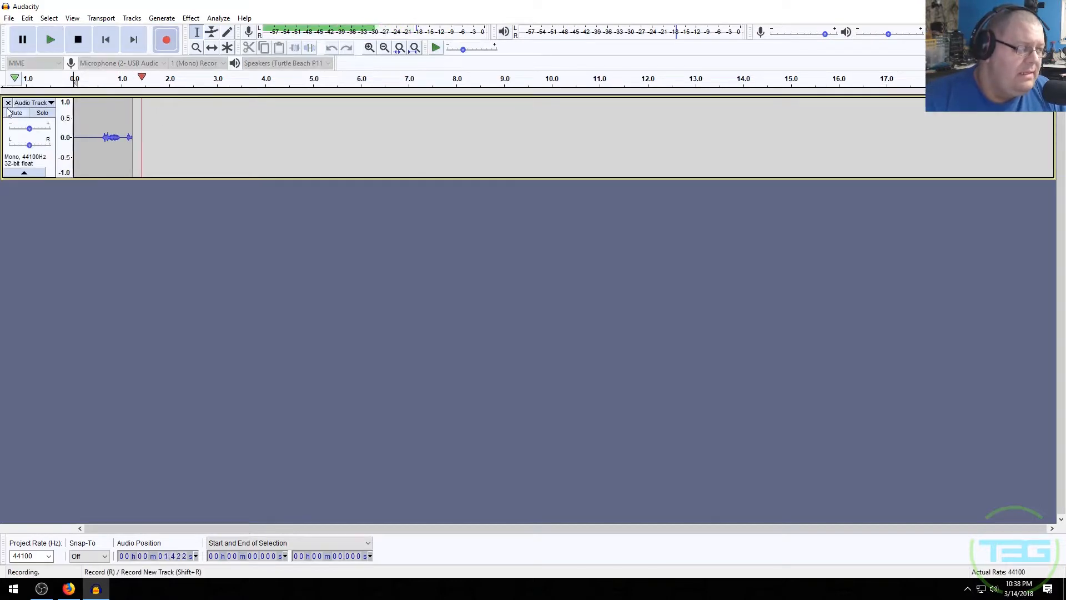
key("space")
- Select about 0.6 to 1.8 seconds of the clip, raise the track gain, and lower the pitch with Change Pitch
left_click_drag(101, 134, 163, 133)
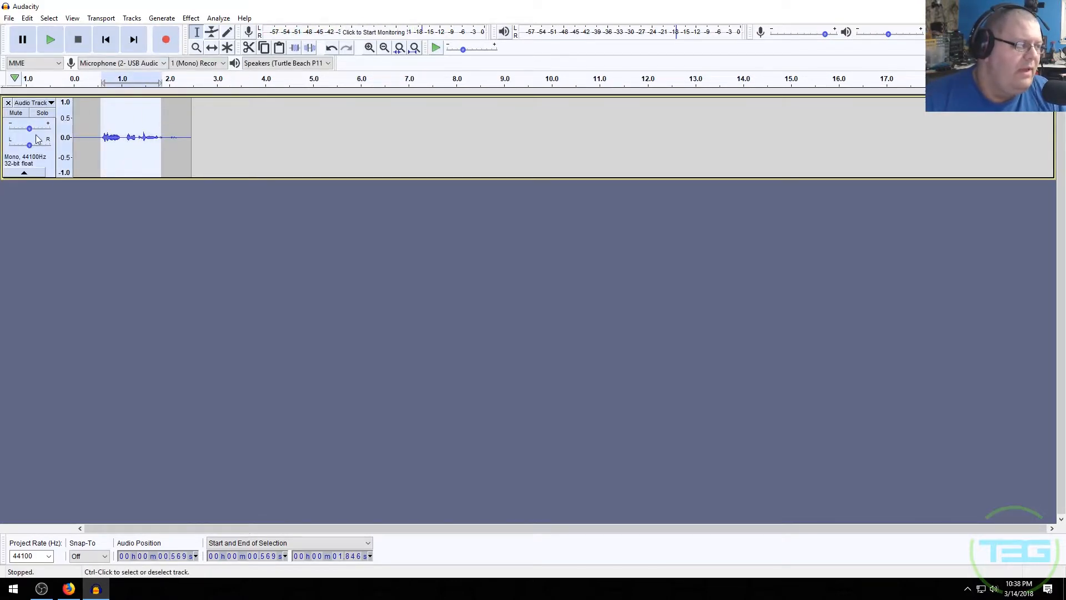
left_click_drag(30, 129, 51, 131)
left_click(191, 18)
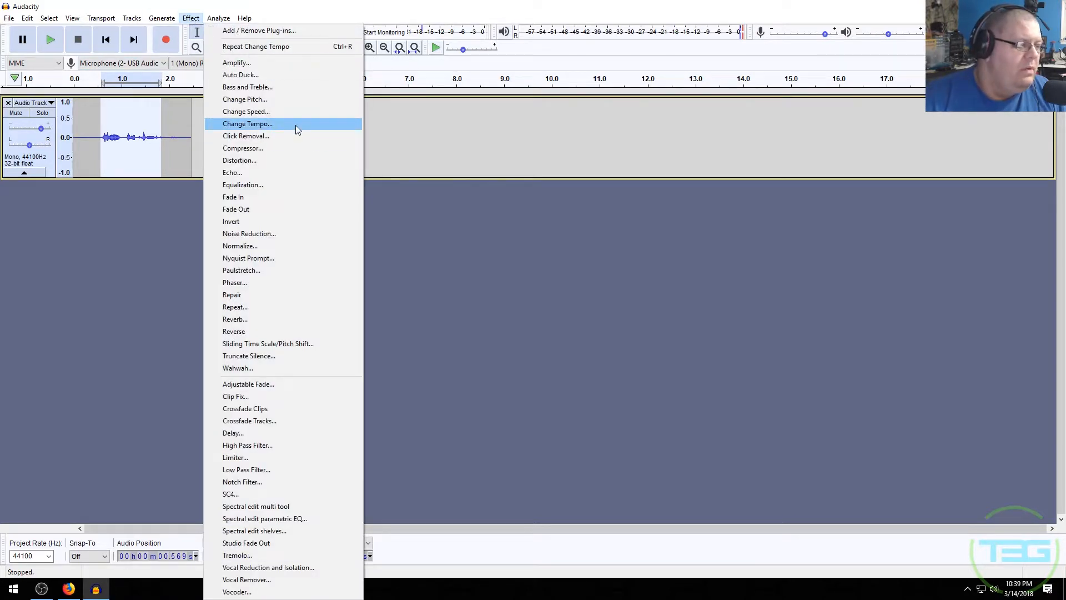
left_click(300, 100)
left_click_drag(522, 341, 473, 340)
left_click(559, 381)
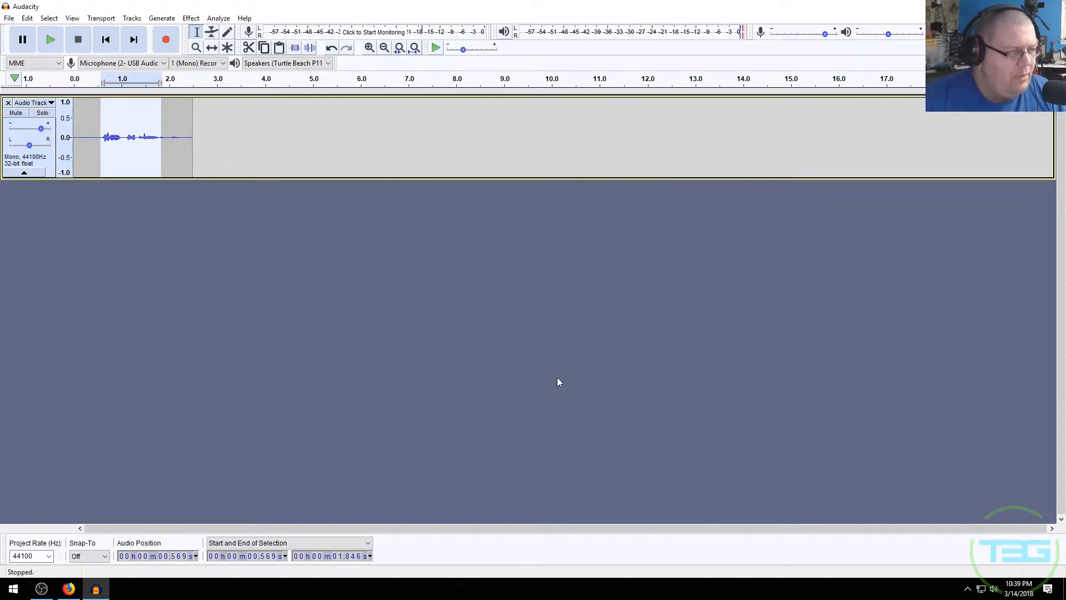
- Play back the pitch-shifted clip from two starting points
left_click(107, 143)
key("space")
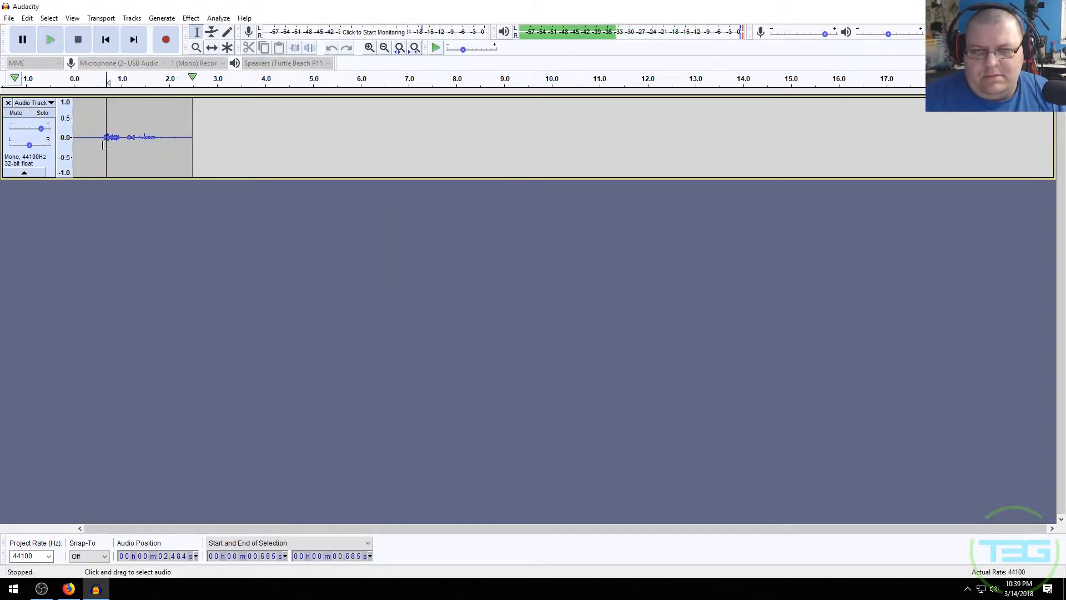
left_click(92, 143)
key("space")
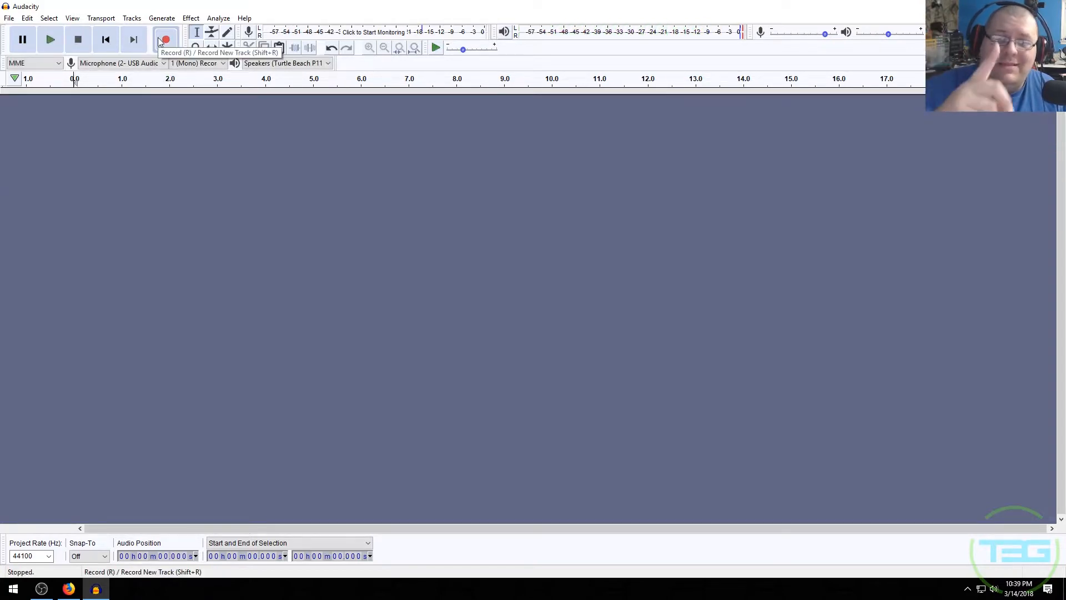
- Record a new voice clip and delete the silence after about 1.6 seconds
left_click(165, 40)
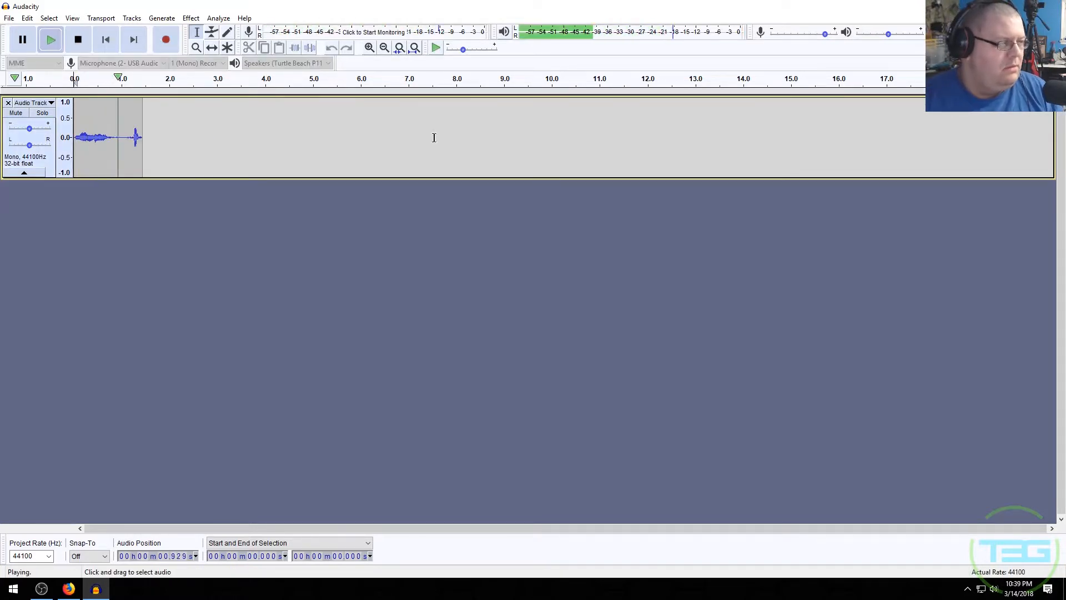
left_click_drag(151, 145, 384, 144)
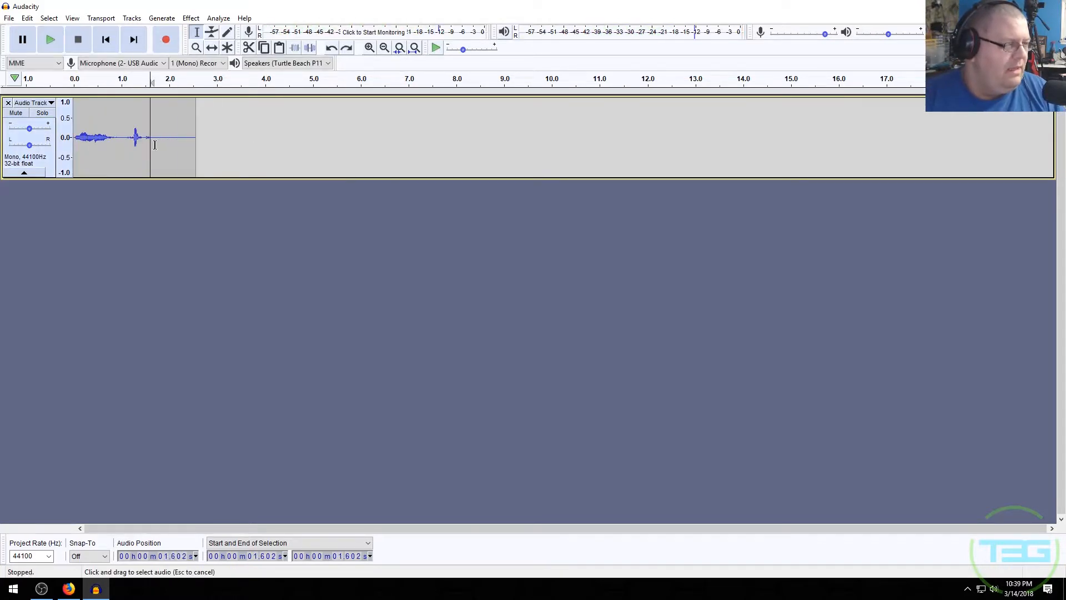
key("Delete")
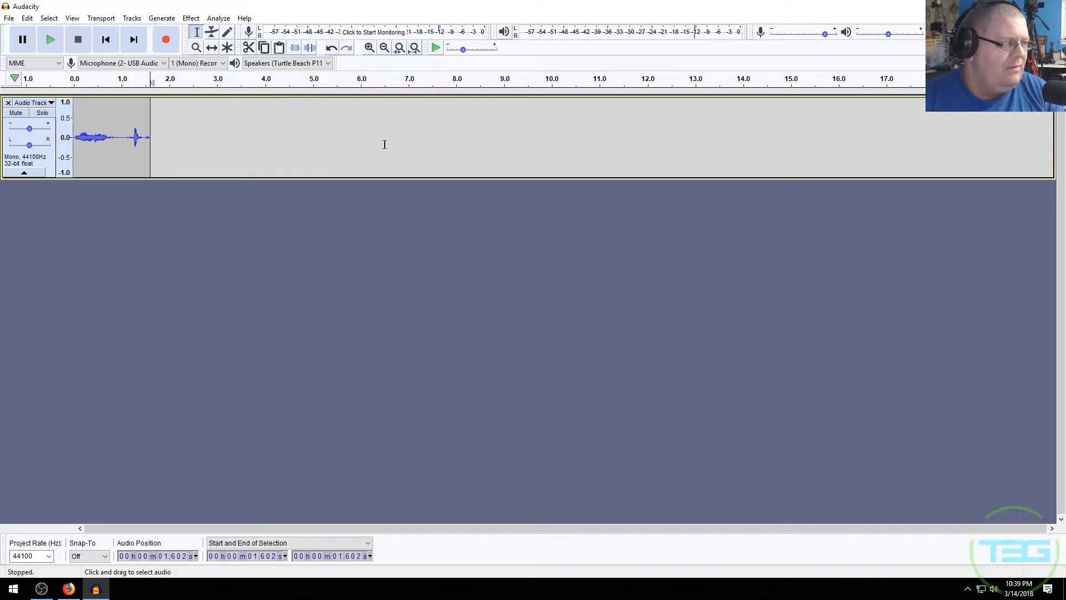
key("space")
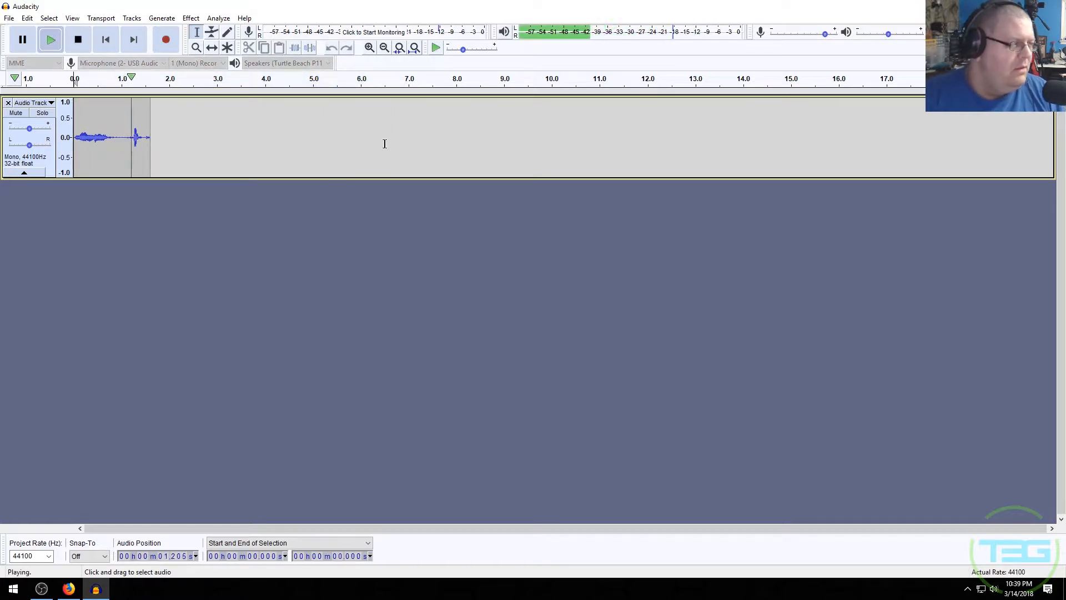
- Adjust the track gain while playing back the clip
left_click_drag(29, 129, 43, 132)
key("space")
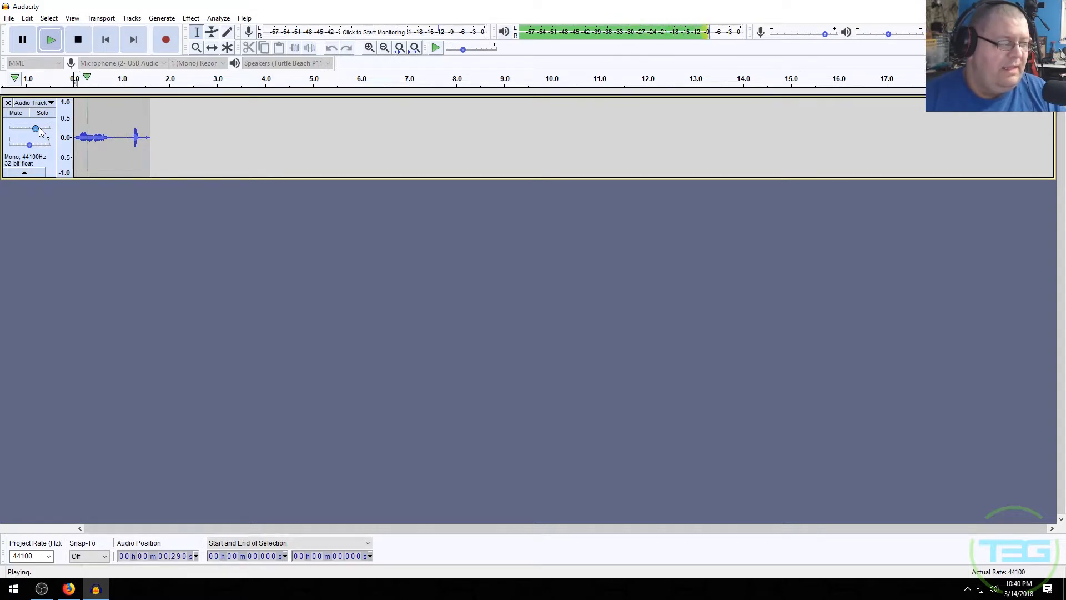
left_click_drag(35, 128, 29, 131)
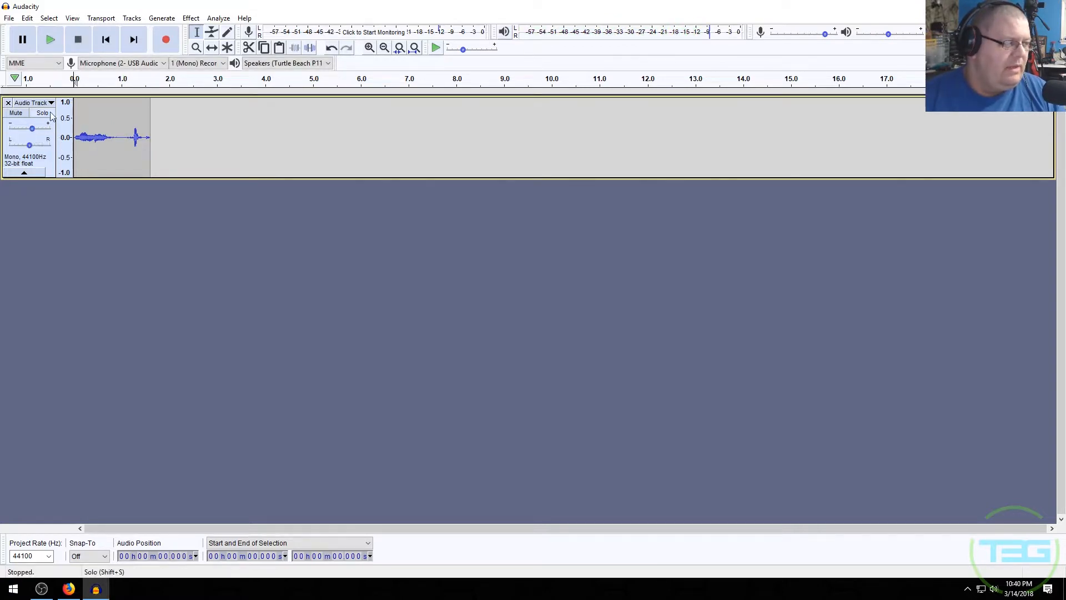
- Apply Change Pitch to the whole clip with a -52.009 percent change and play it back
left_click_drag(160, 139, 75, 139)
left_click(191, 18)
left_click(255, 100)
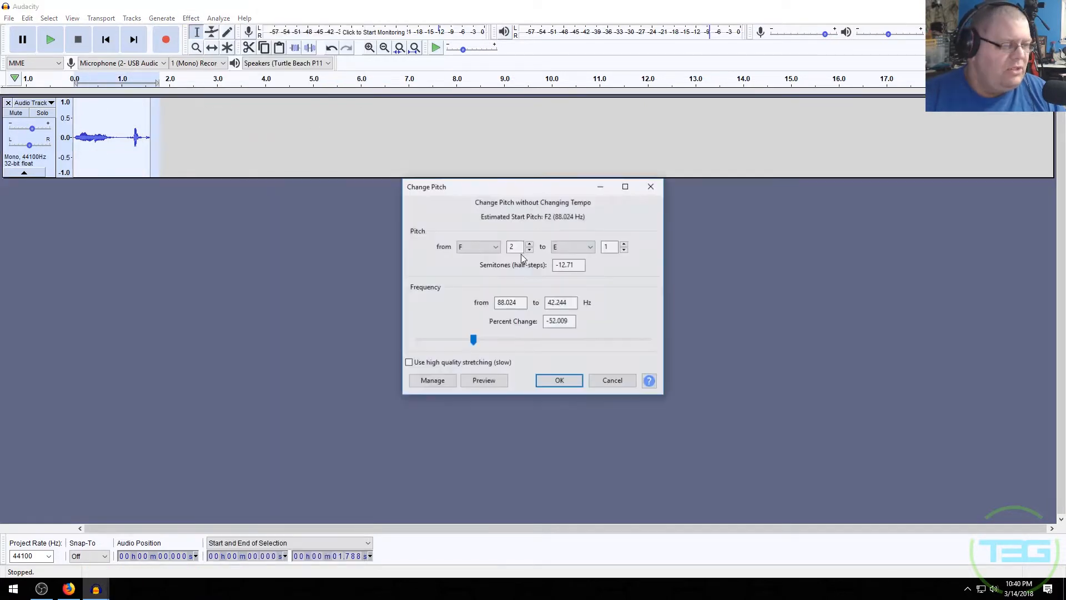
left_click(547, 382)
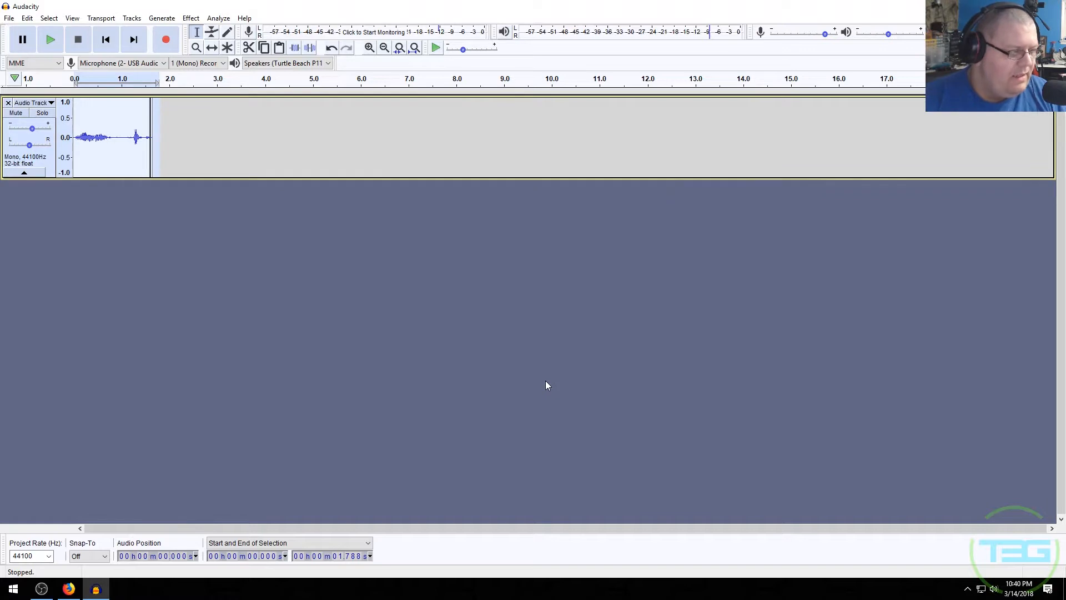
left_click(545, 386)
key("space")
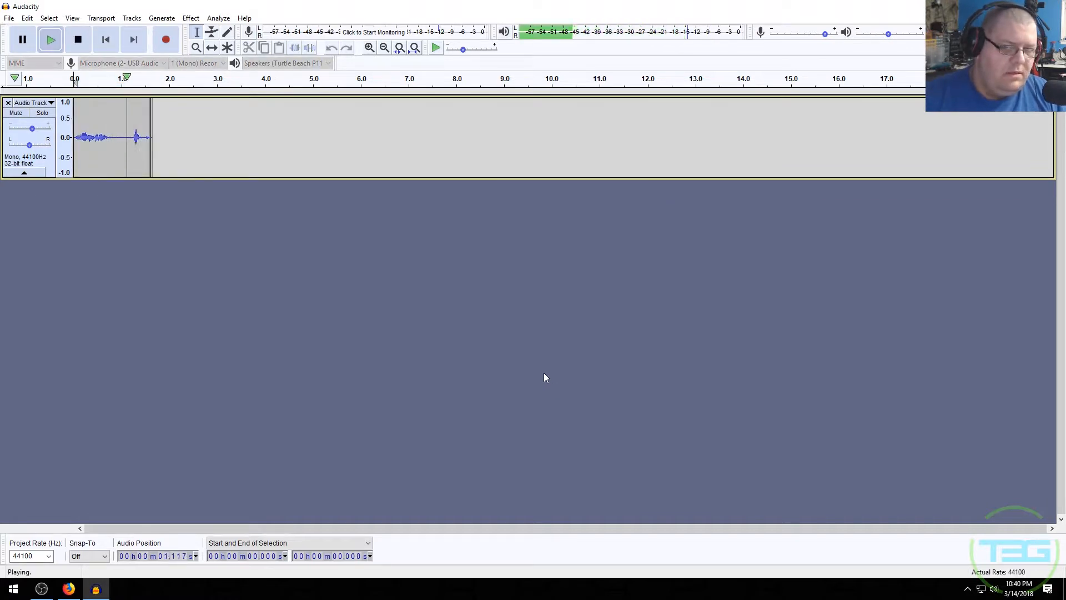
- Select all audio and apply Change Pitch with a -32 percent change
key("ctrl+a")
left_click(190, 17)
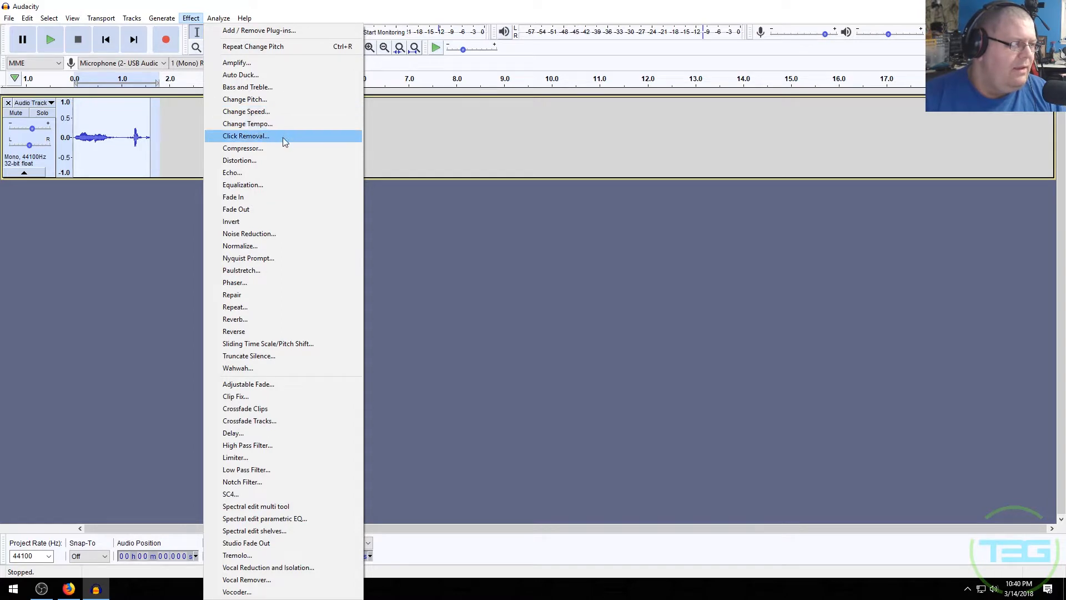
left_click(287, 100)
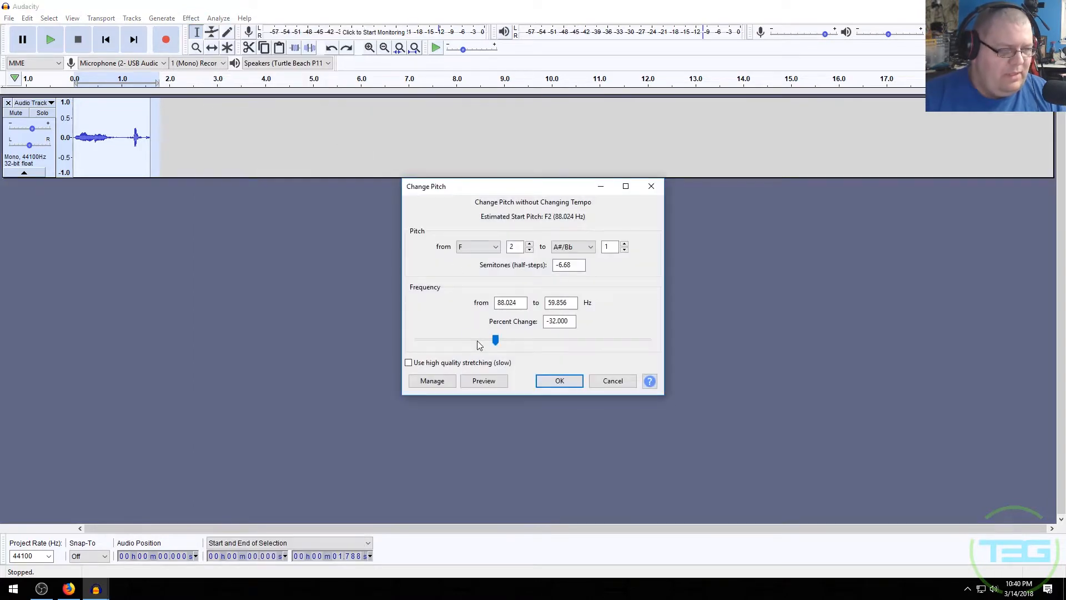
left_click(567, 378)
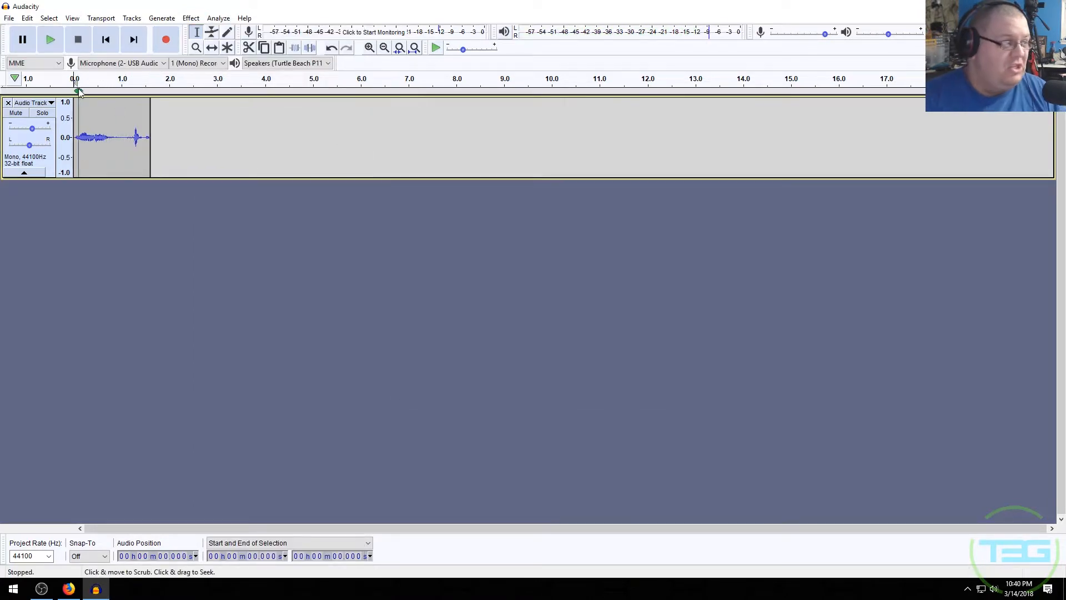
- Select the whole clip and apply an Echo effect
left_click_drag(156, 131, 64, 136)
left_click(190, 18)
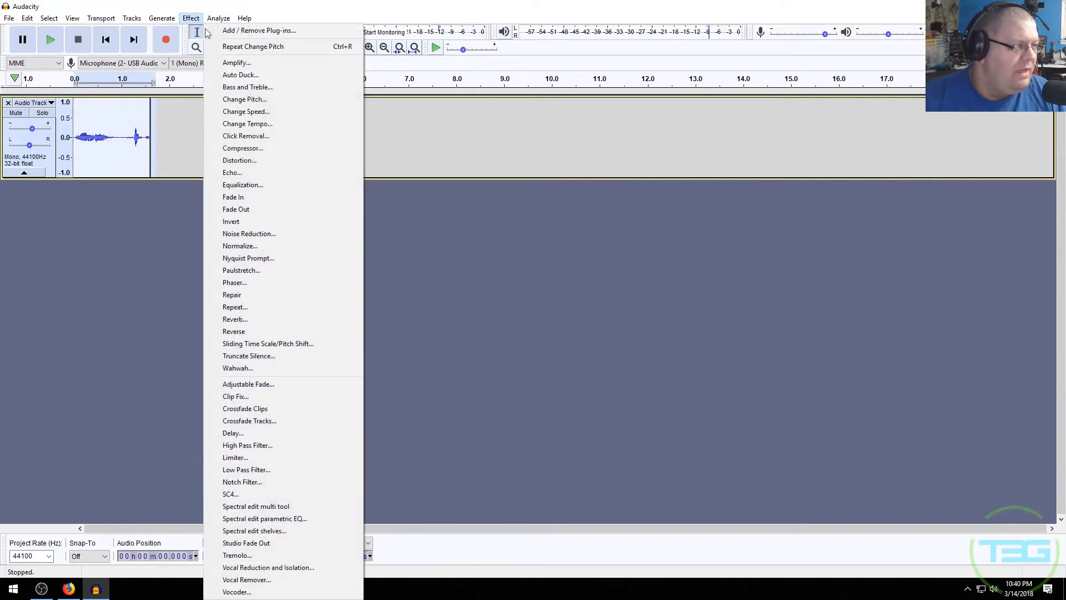
left_click(275, 172)
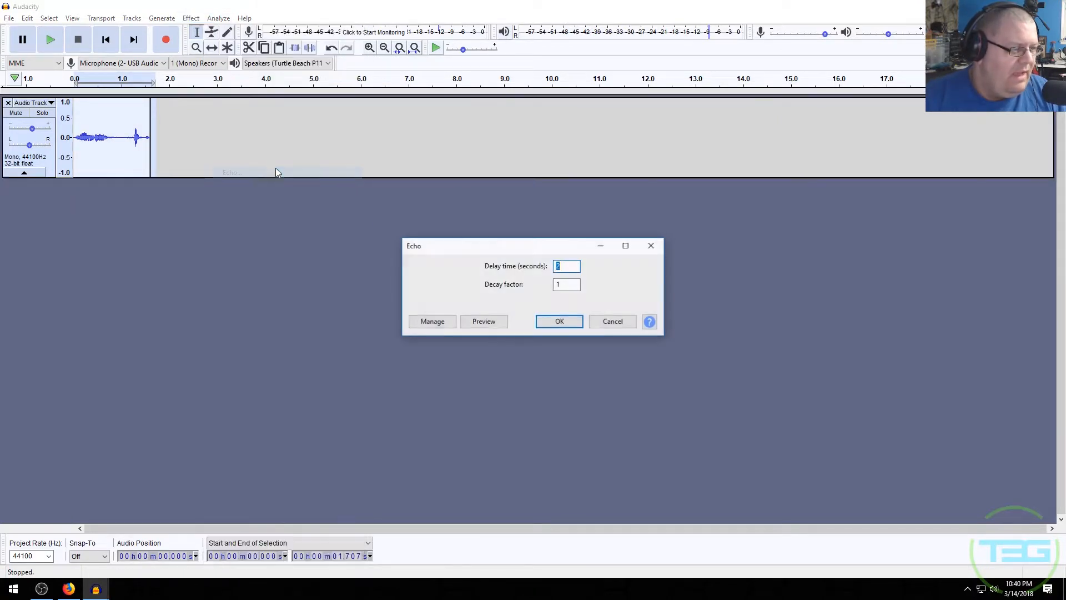
key("Return")
key("Home")
key("space")
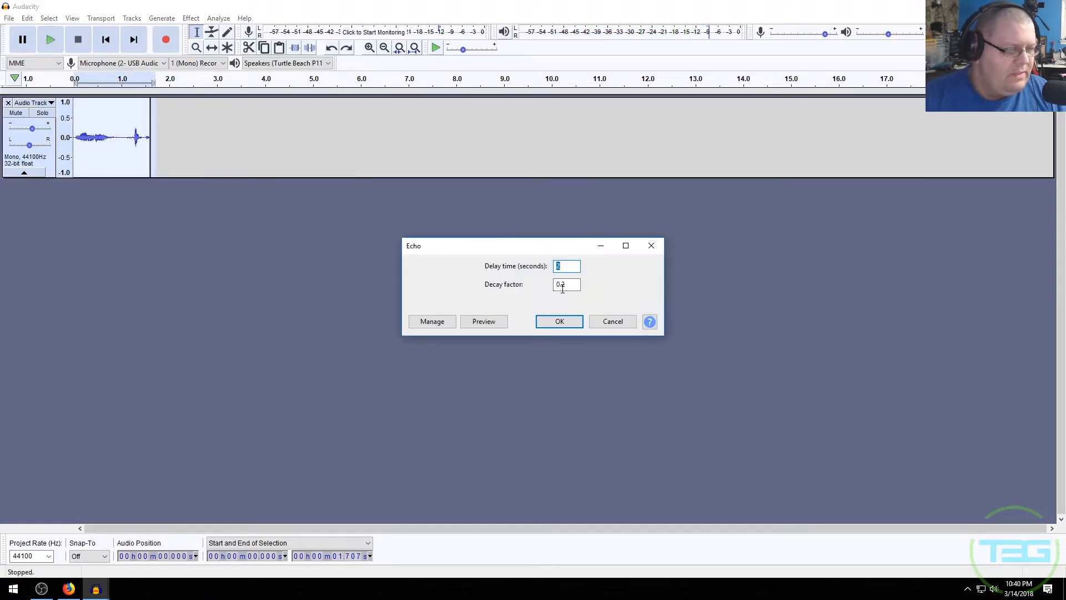
key("Return")
- Play the echoed clip from the start
key("space")
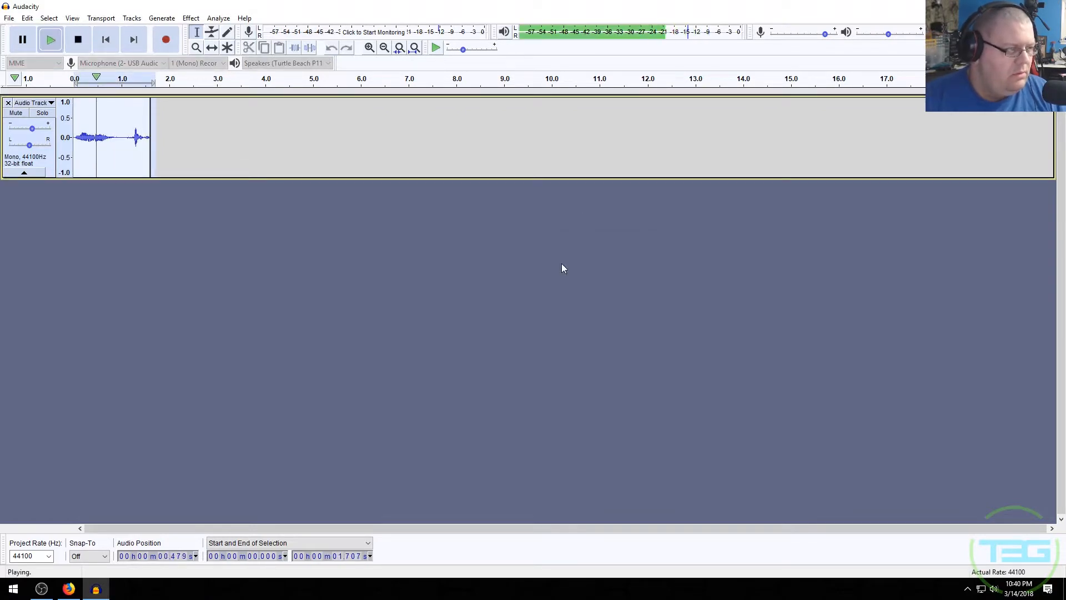
key("Home")
key("space")
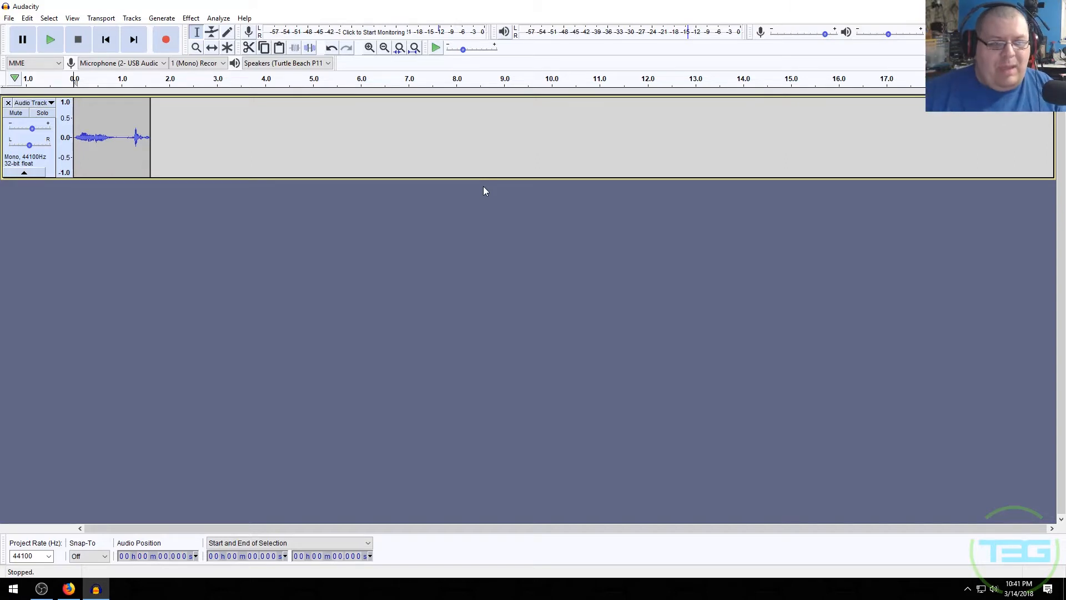
- Remove the audio track and switch to the Envelope tool
left_click(9, 102)
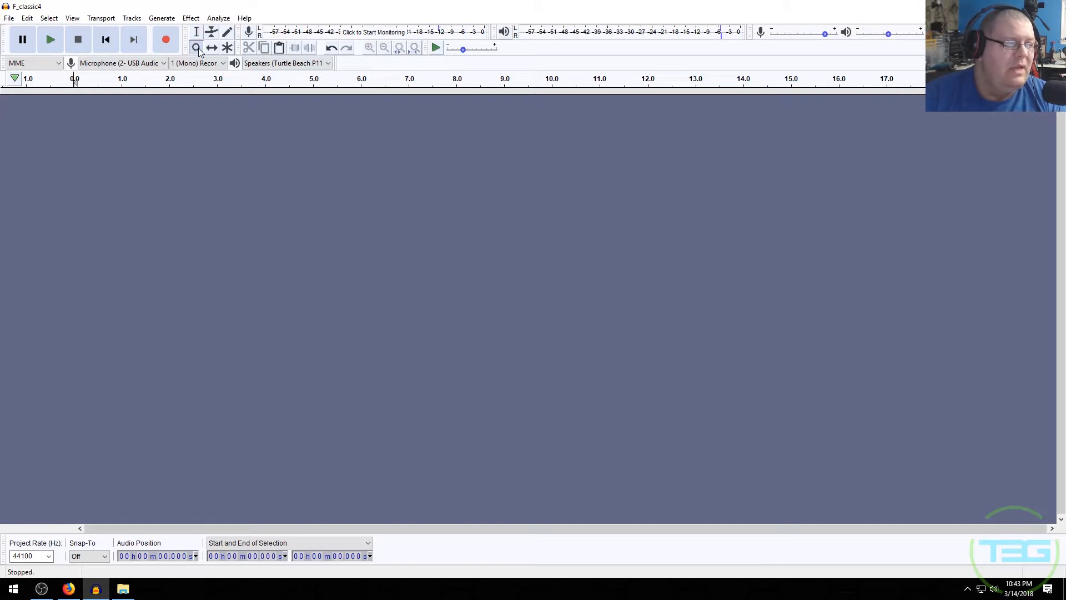
left_click(226, 33)
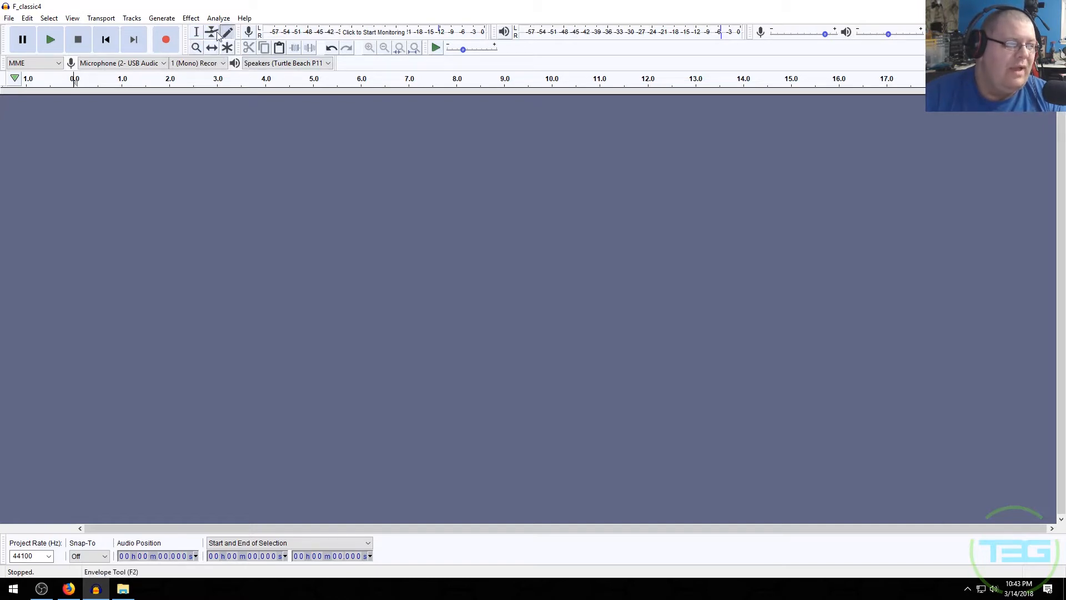
left_click(217, 30)
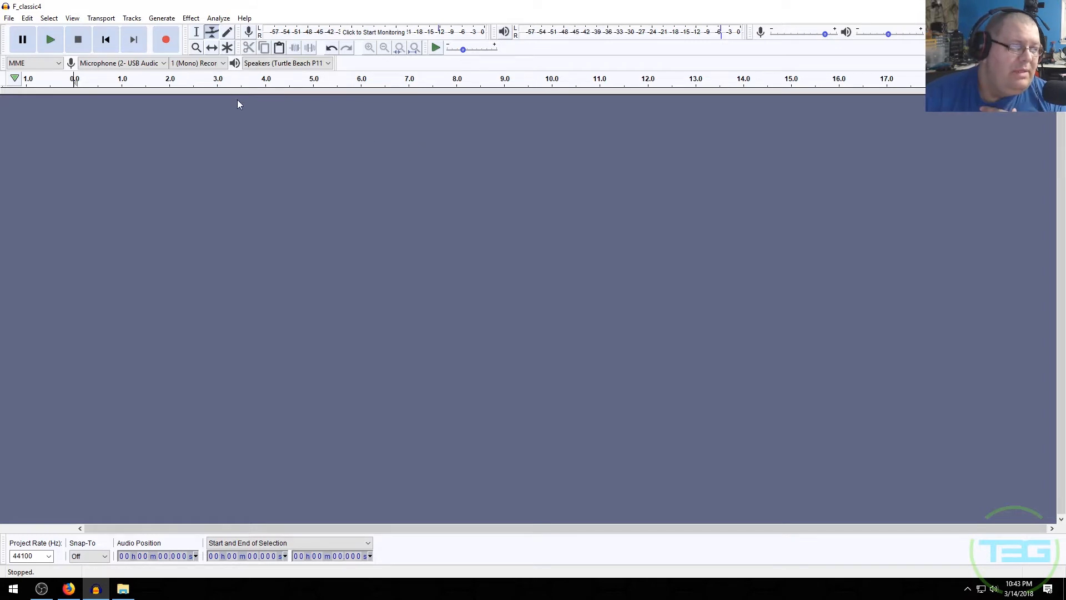
- Review the recording channel and microphone device options
left_click(221, 65)
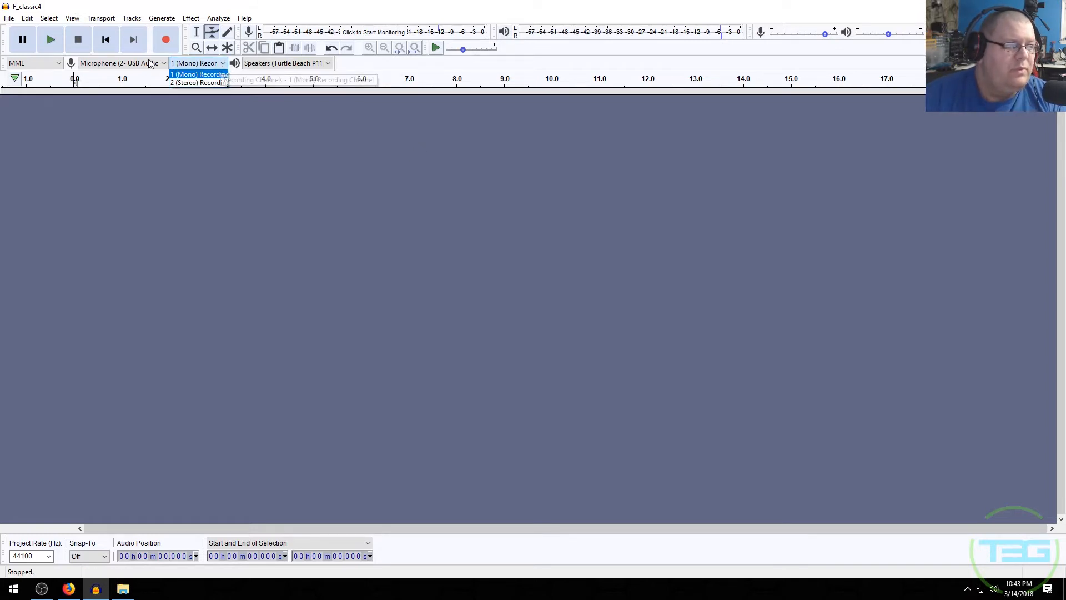
left_click(202, 82)
left_click(207, 65)
left_click(205, 77)
left_click(162, 64)
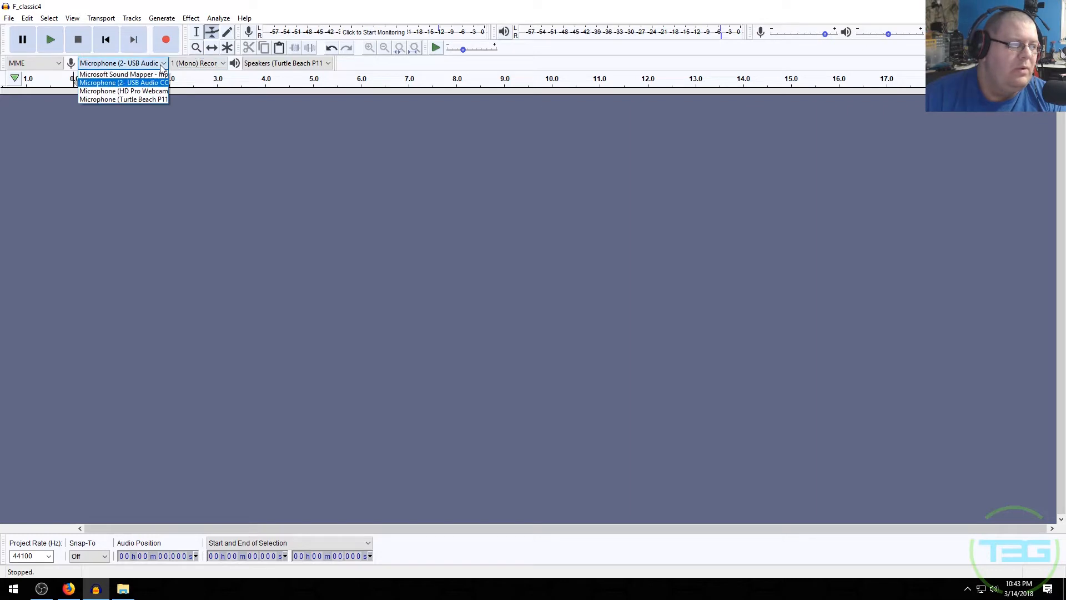